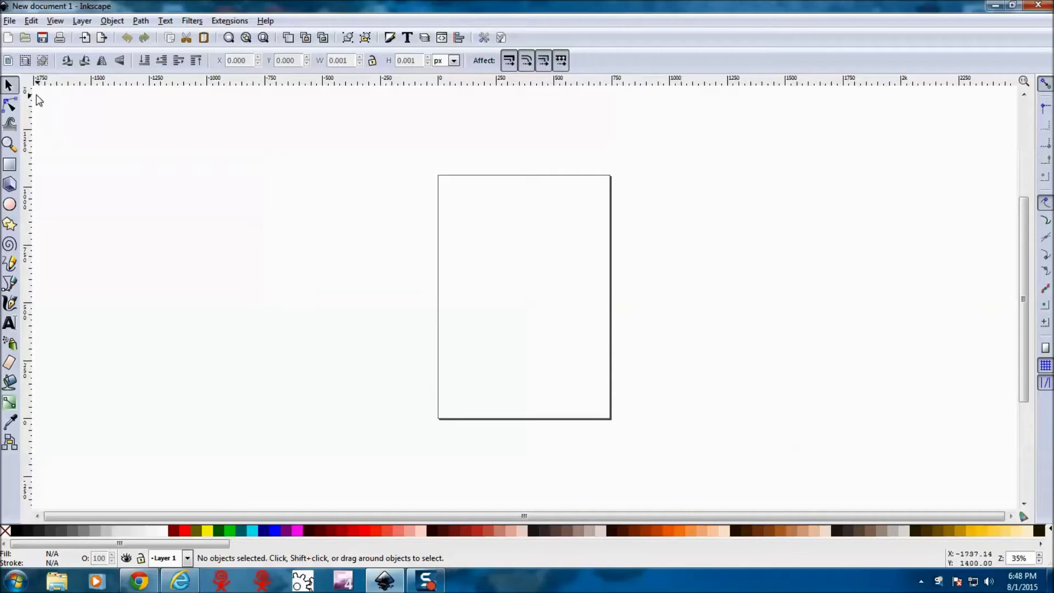
Step: In Document Properties, set default and page units to inches and the page to 14 × 9 in
click(10, 21)
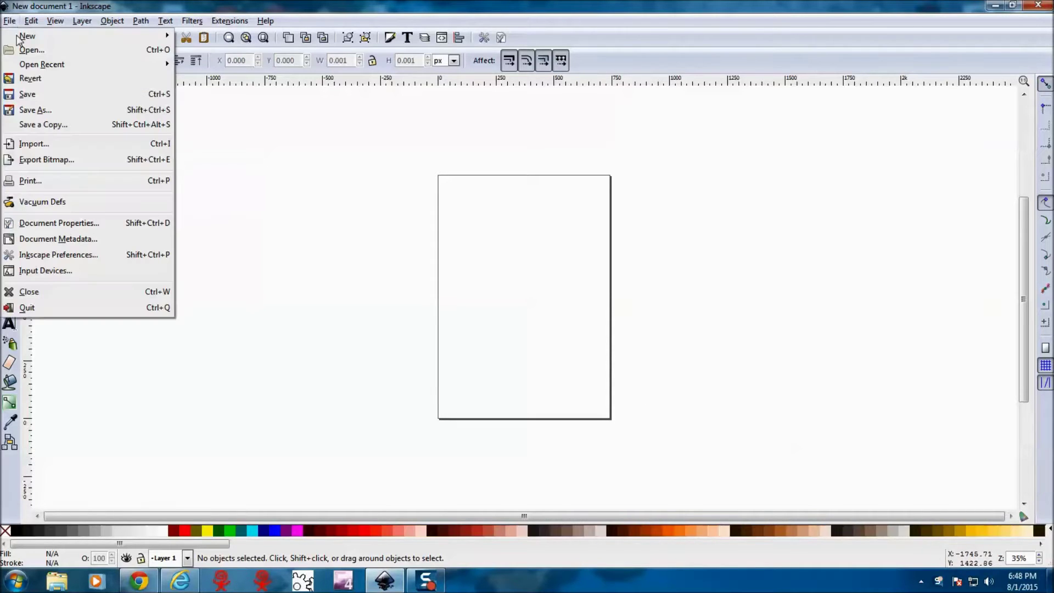
click(41, 225)
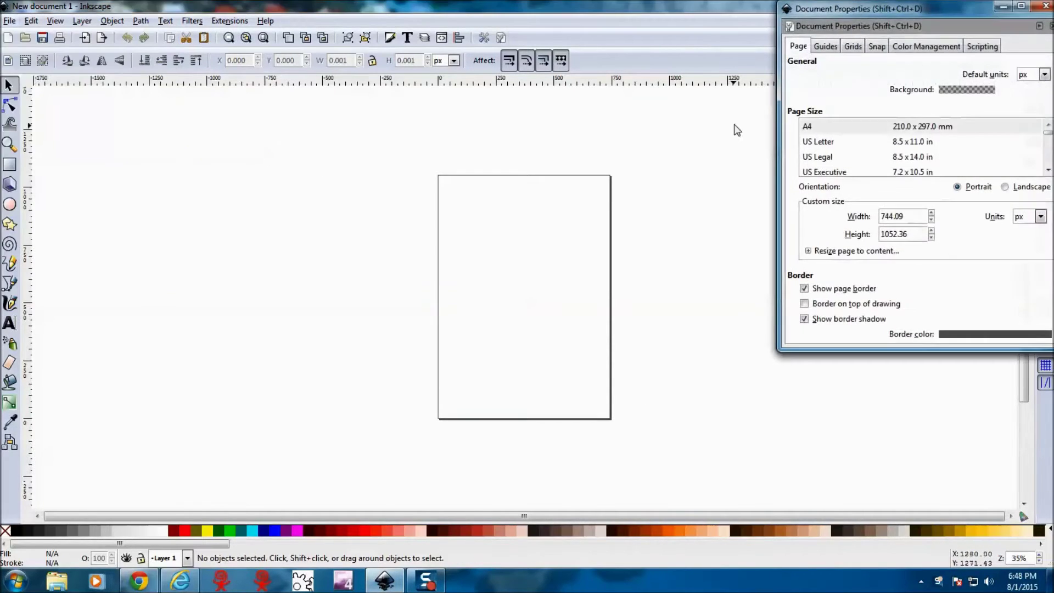
drag(936, 11, 884, 29)
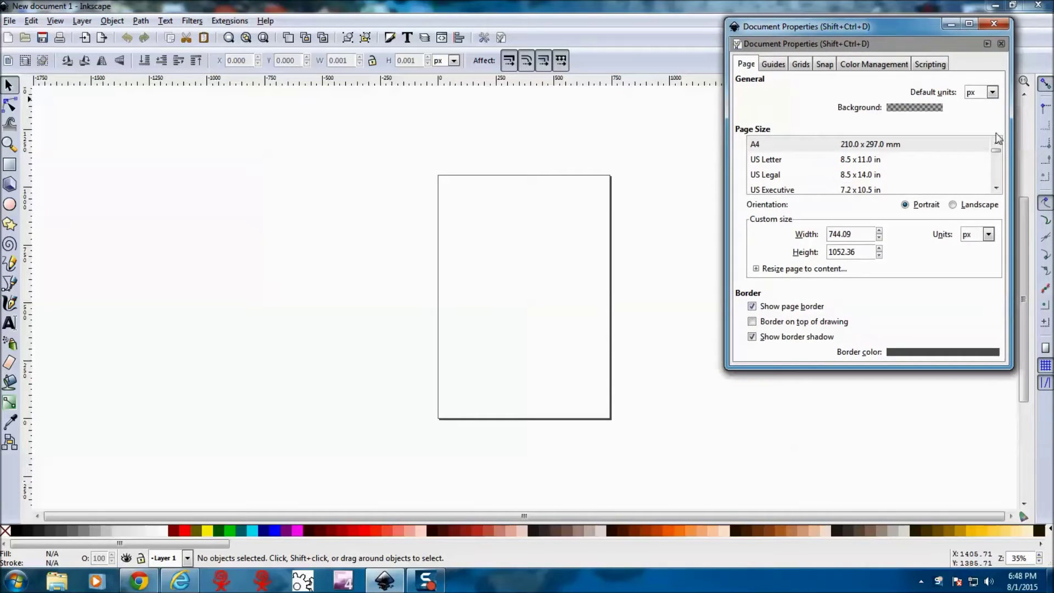
click(991, 93)
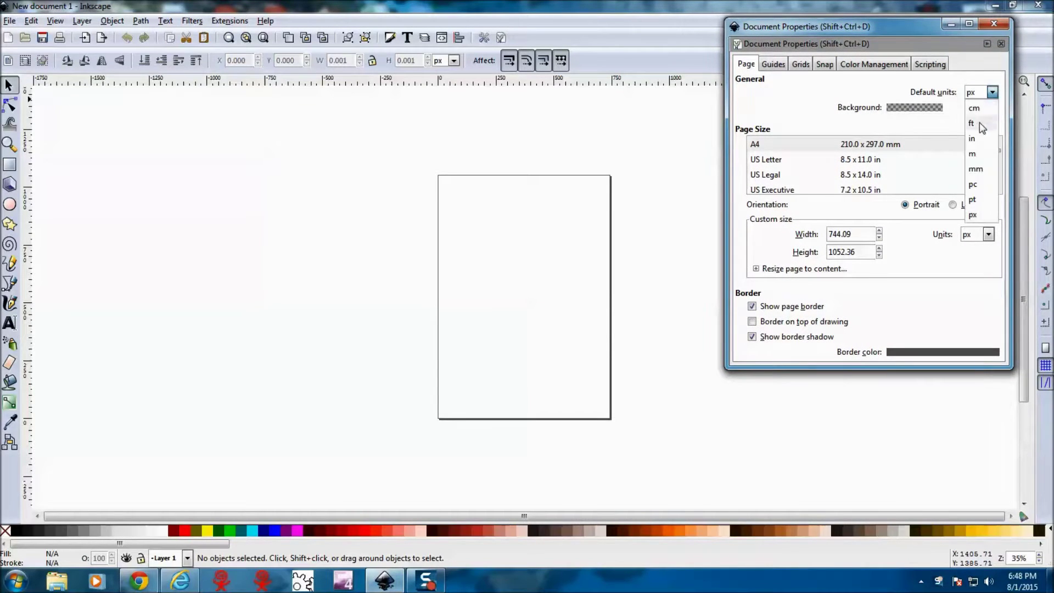
click(983, 148)
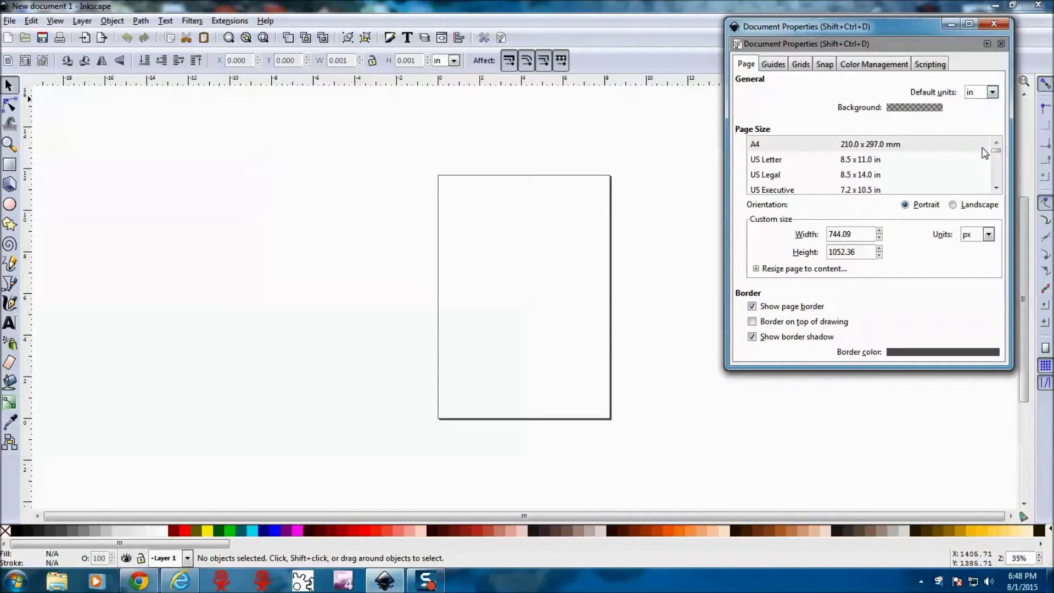
click(988, 235)
click(977, 287)
drag(851, 235, 816, 231)
text(14)
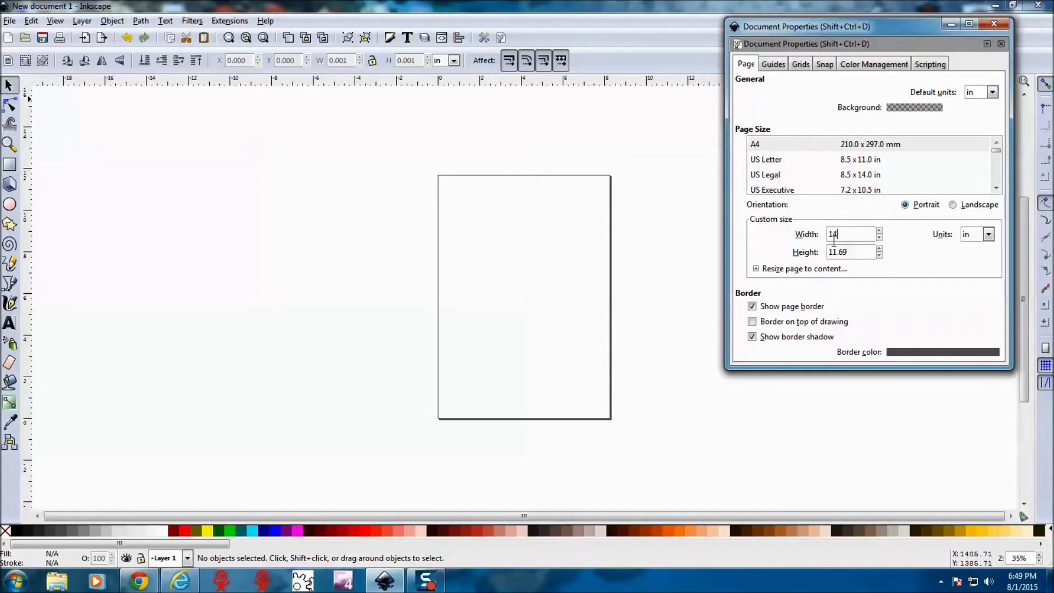
key(Tab)
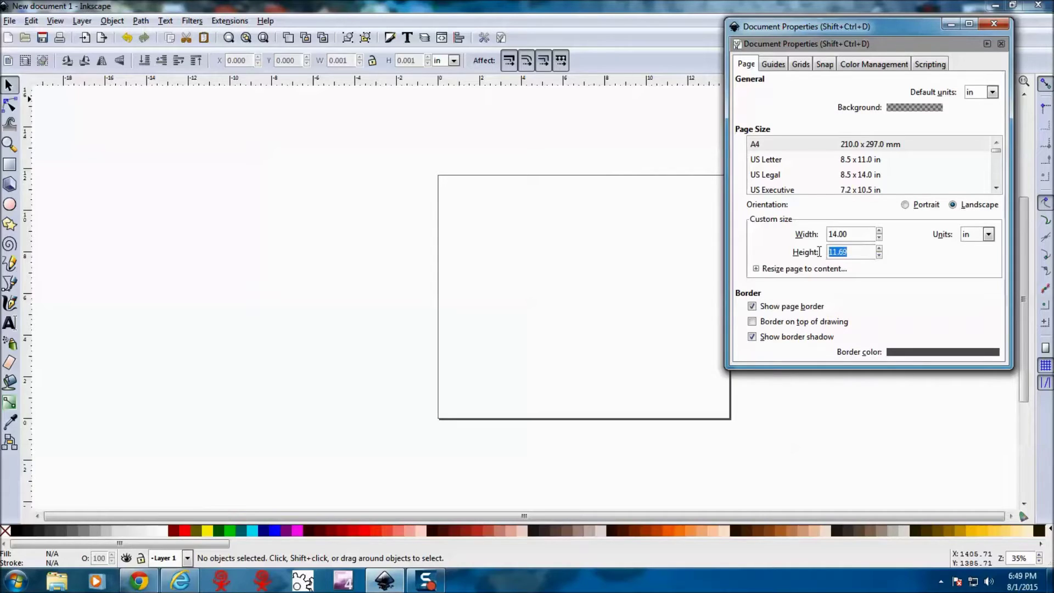
text(9)
click(993, 23)
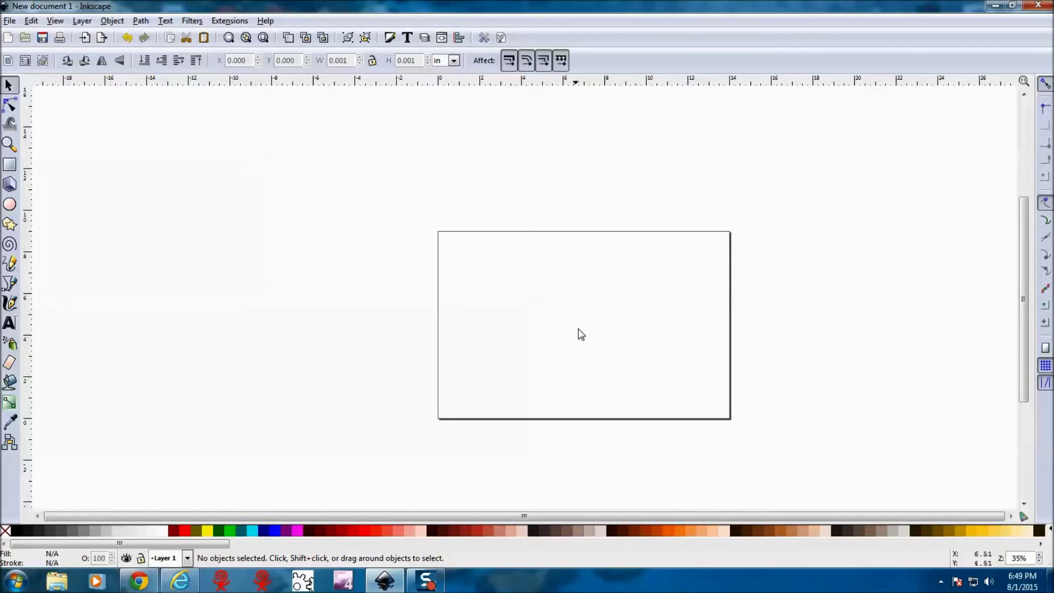
Step: Zoom in on the page and drag out a large yellow rectangle inside it
key(plus)
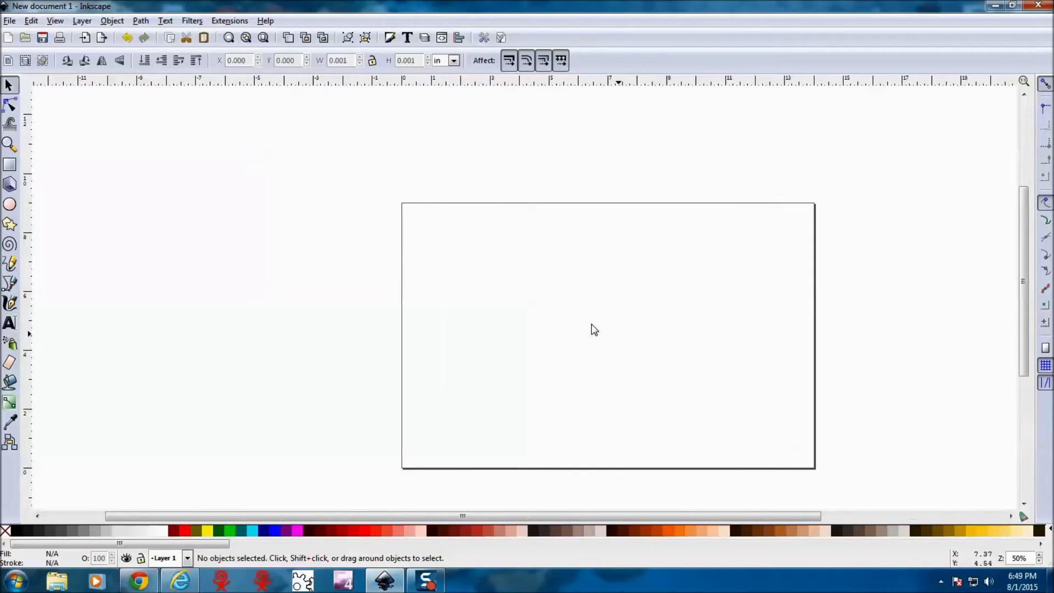
key(plus)
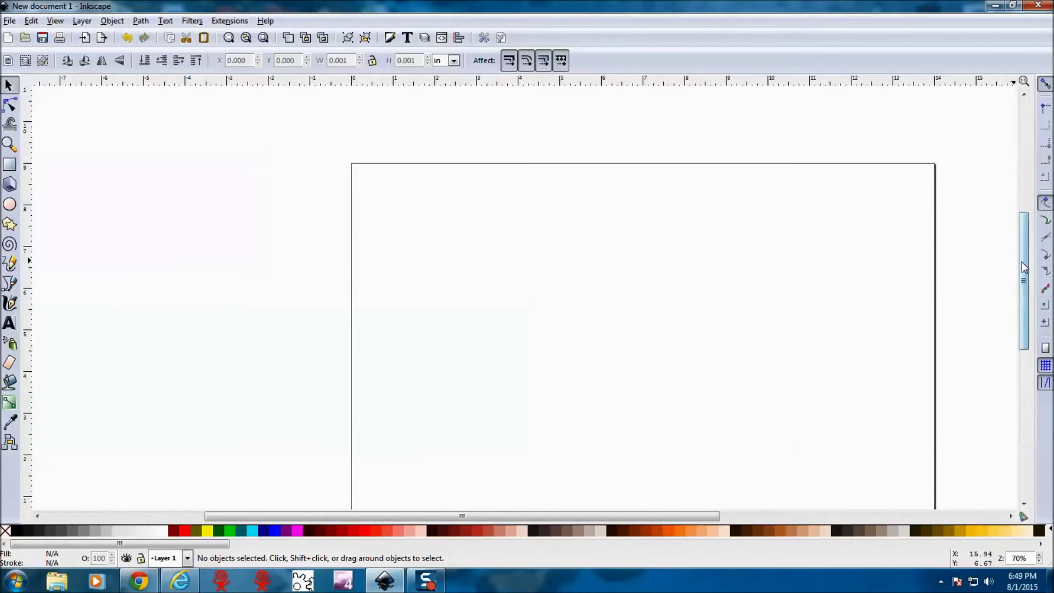
drag(1023, 257, 1022, 273)
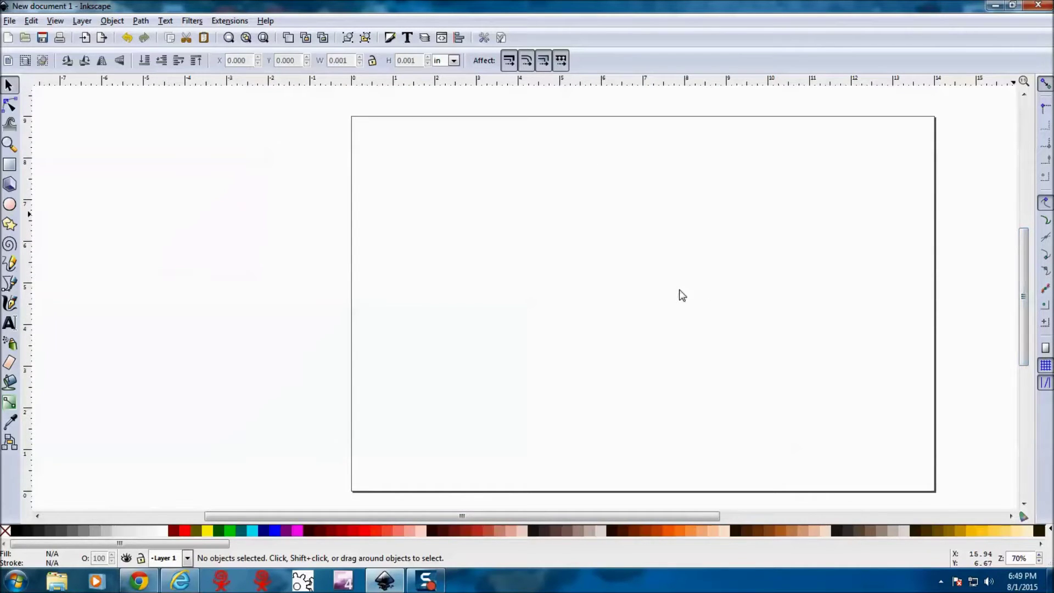
drag(494, 519, 526, 519)
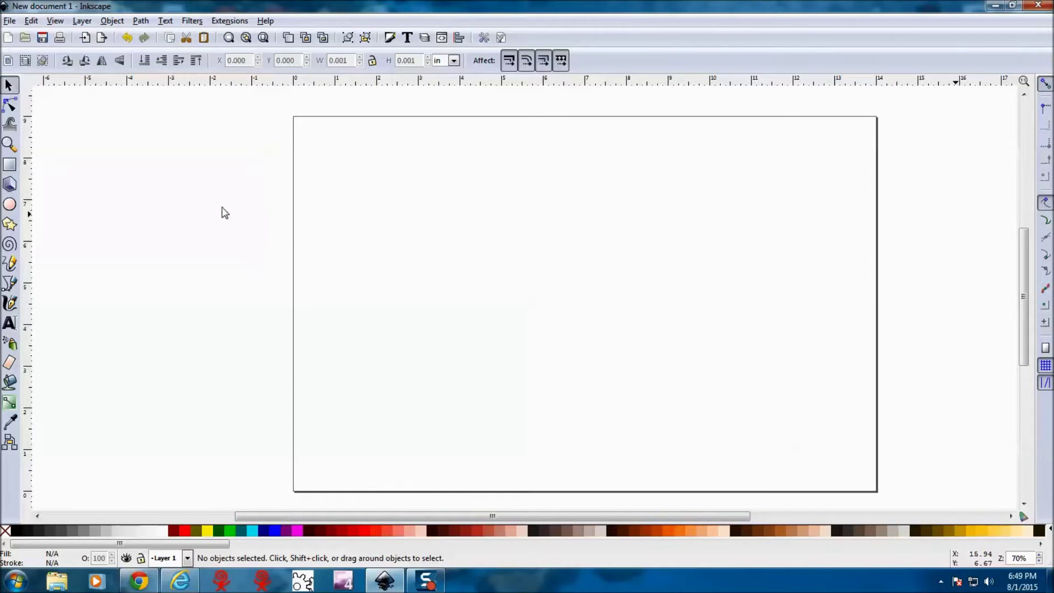
click(10, 164)
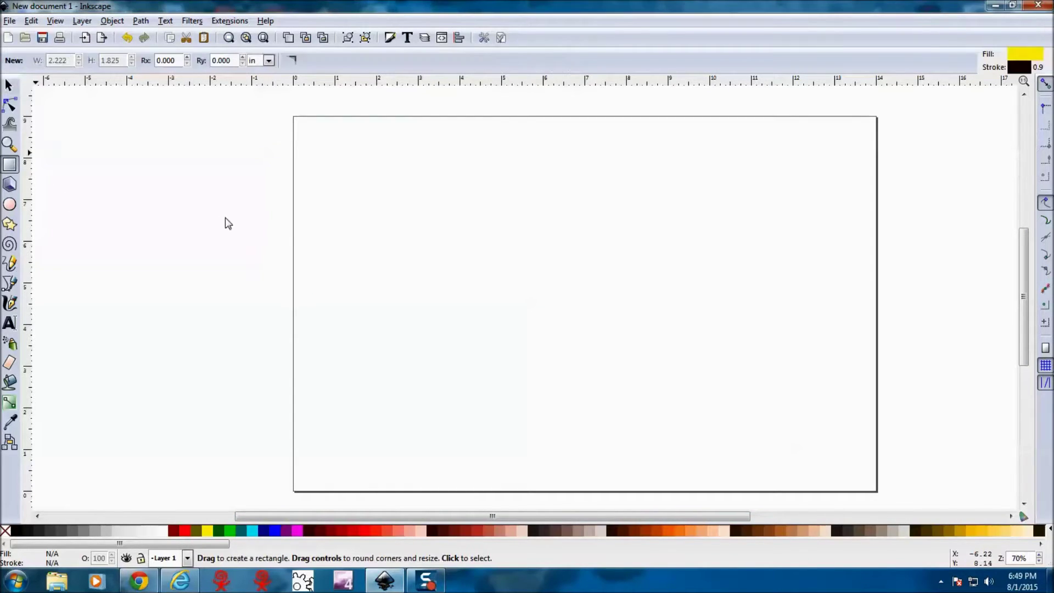
drag(446, 204, 718, 401)
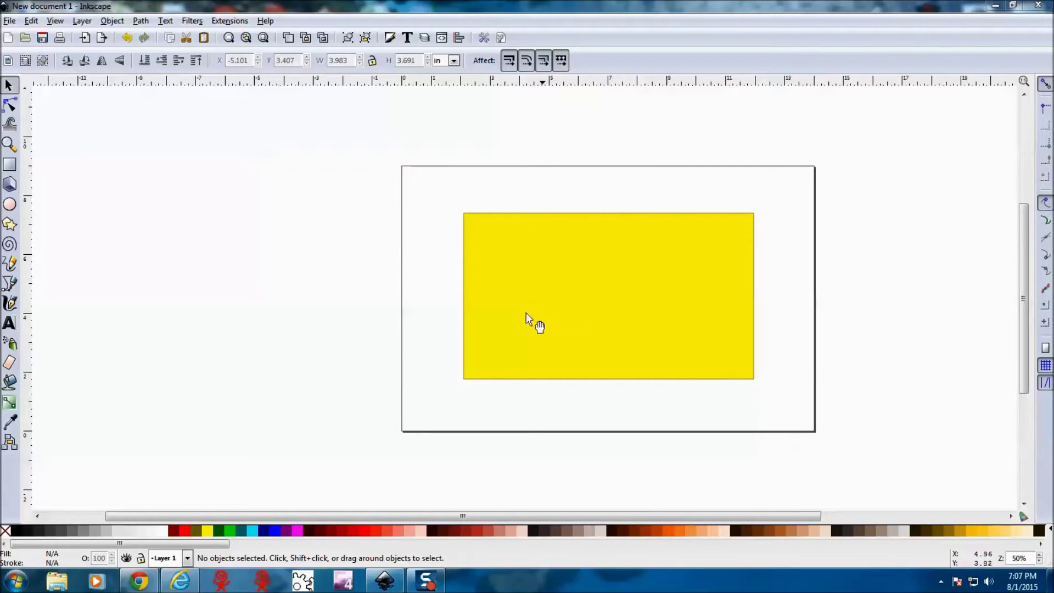
click(10, 164)
Step: Draw a red rectangle left of the page and move it onto the yellow rectangle's centre
drag(125, 203, 263, 307)
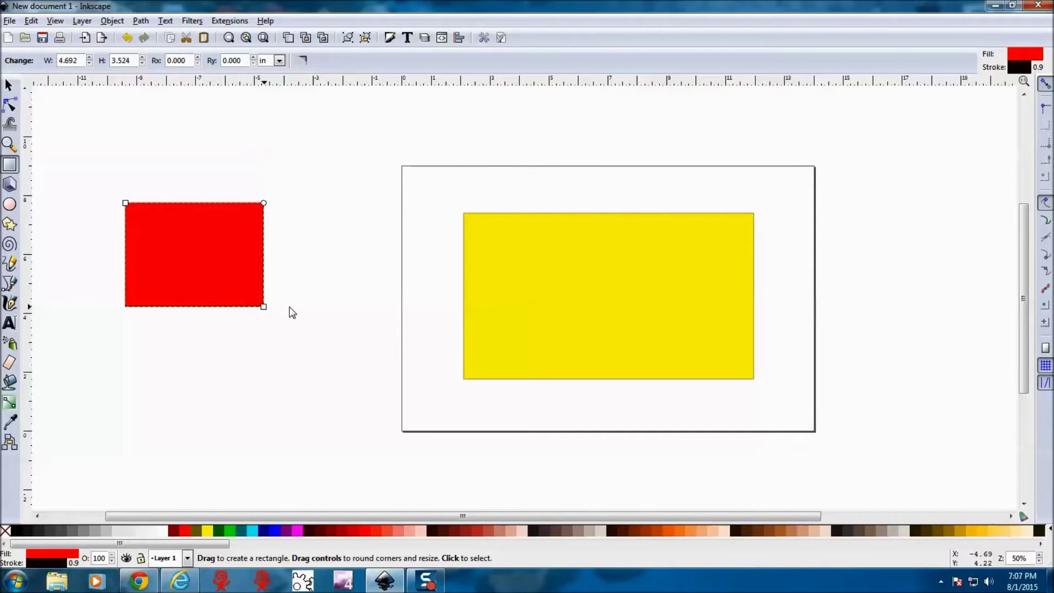
click(9, 85)
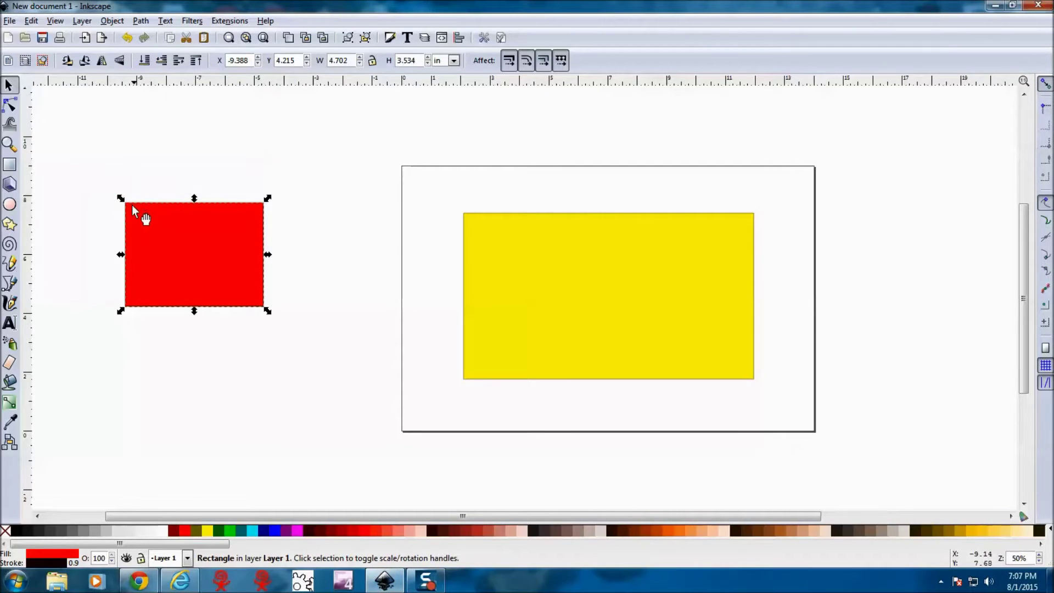
drag(133, 204, 552, 242)
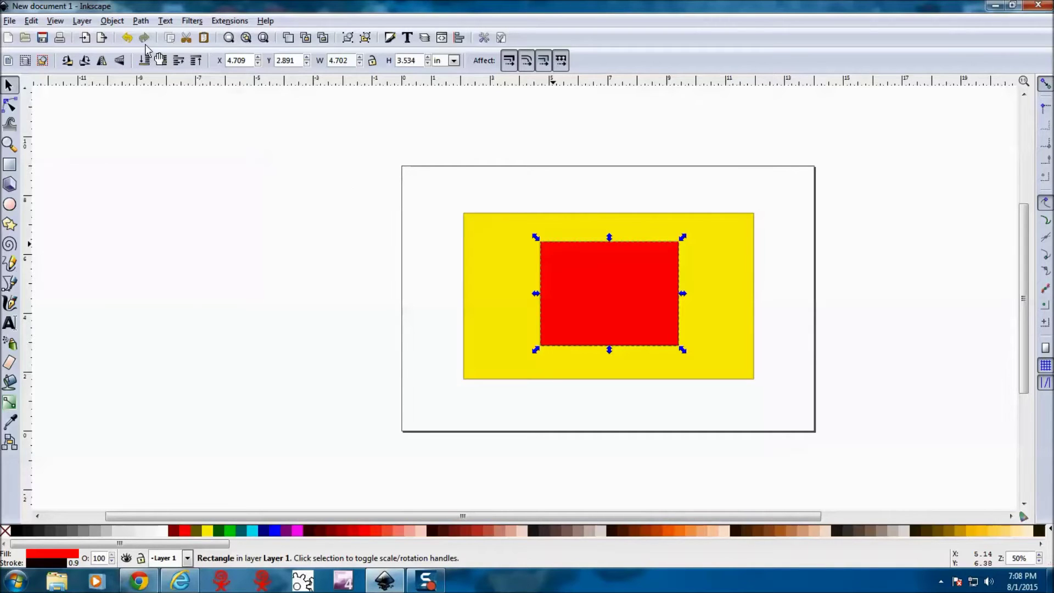
click(145, 21)
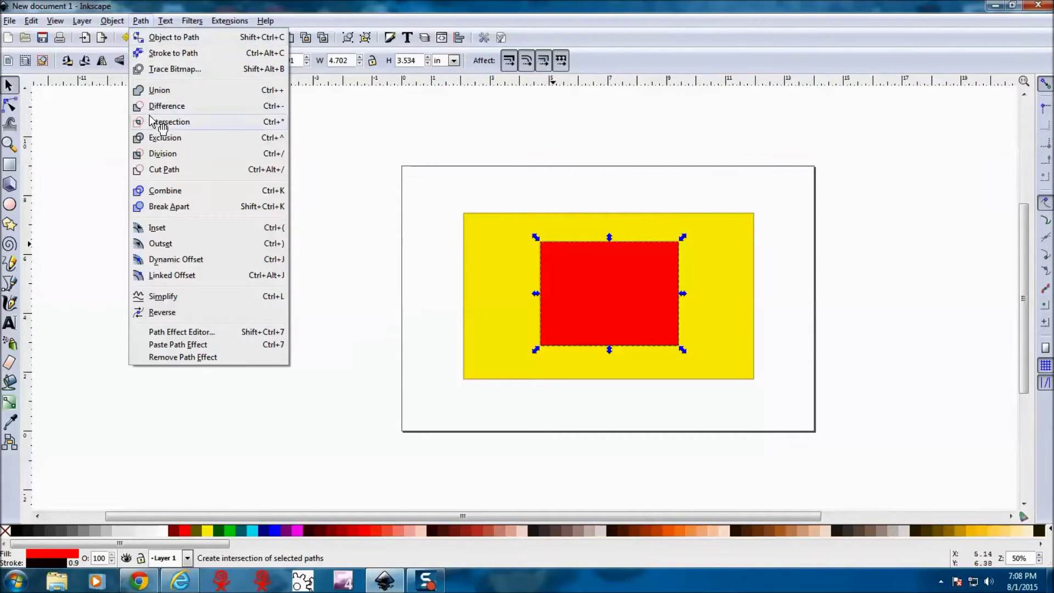
Step: Turn the red rectangle into a linked offset and zoom in on its edge
click(181, 276)
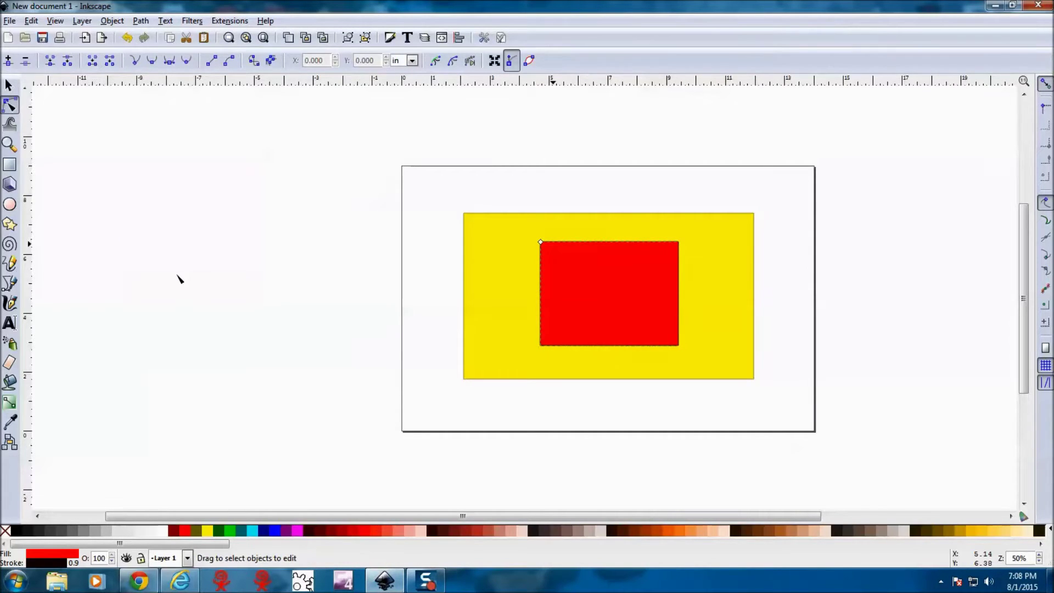
key(plus)
key(plus)
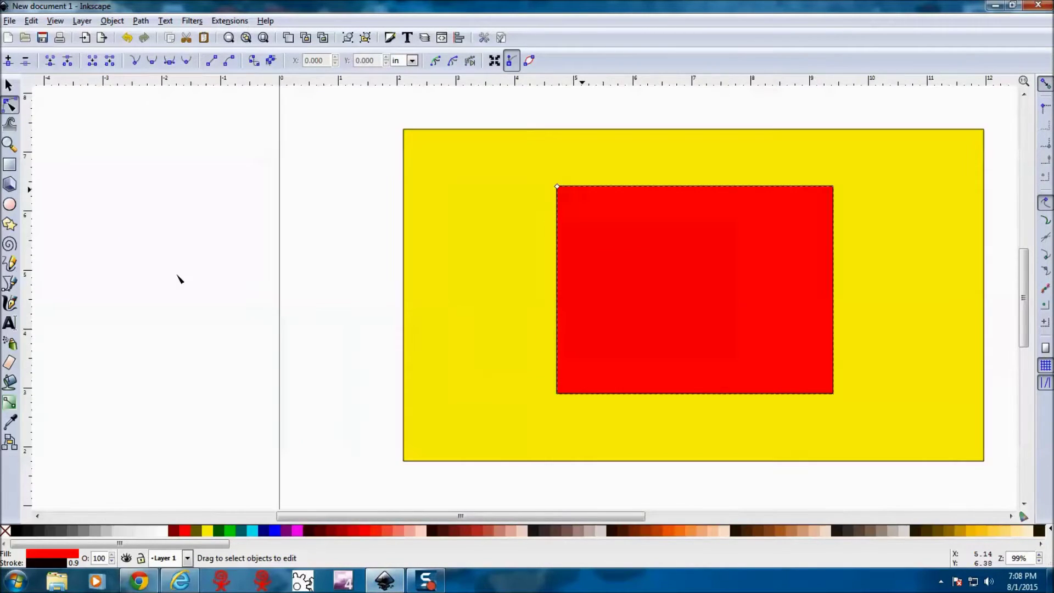
drag(468, 516, 522, 518)
key(plus)
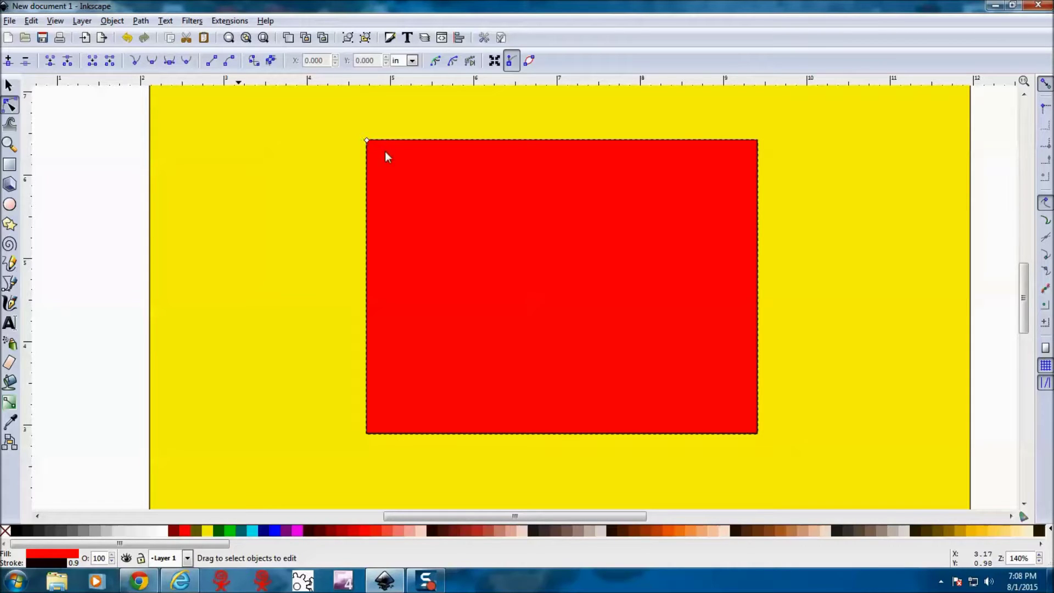
key(plus)
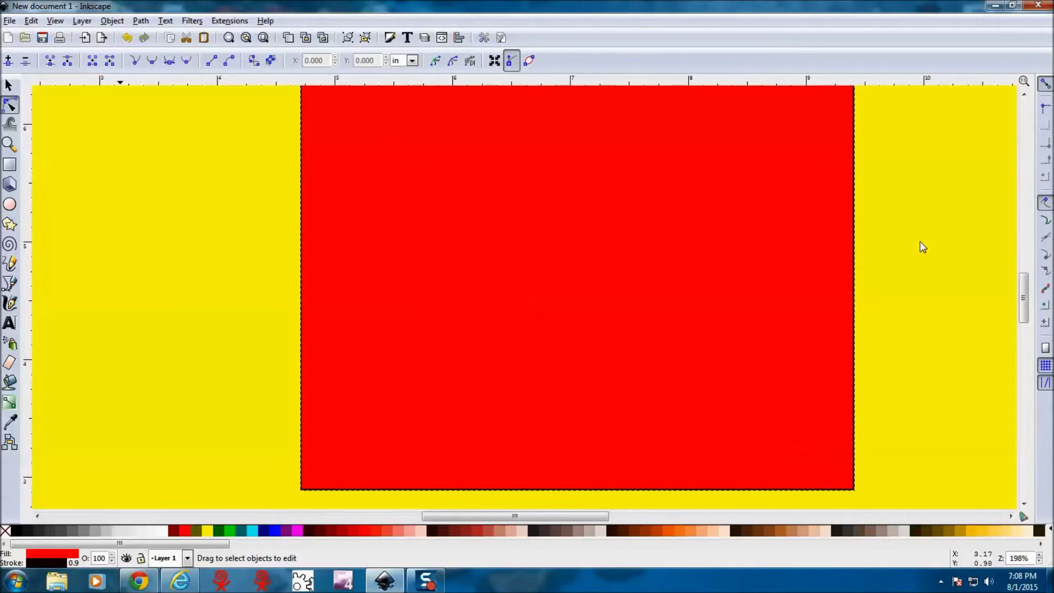
drag(1024, 296, 1024, 286)
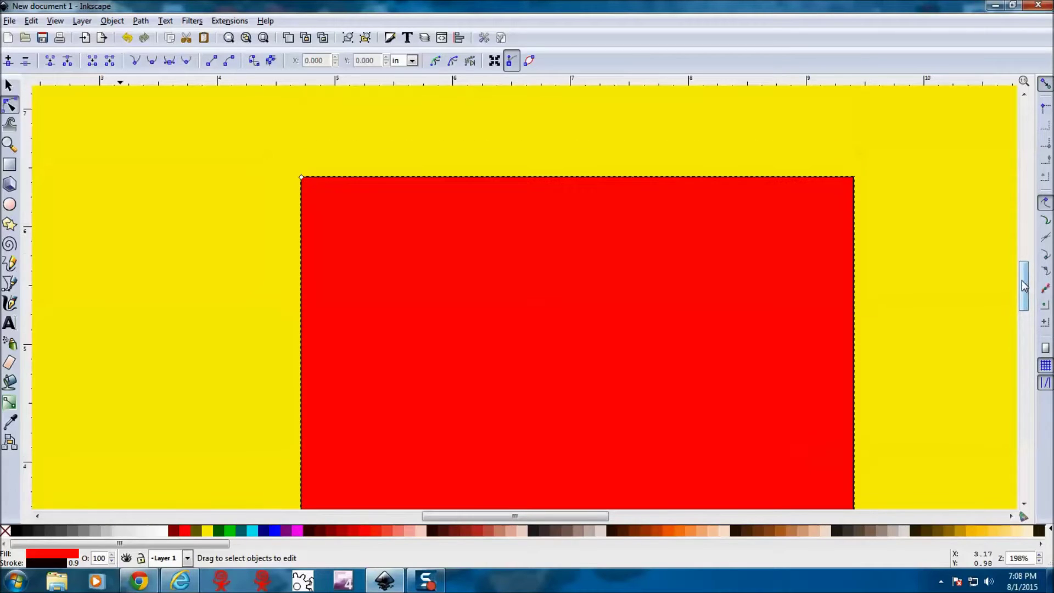
key(plus)
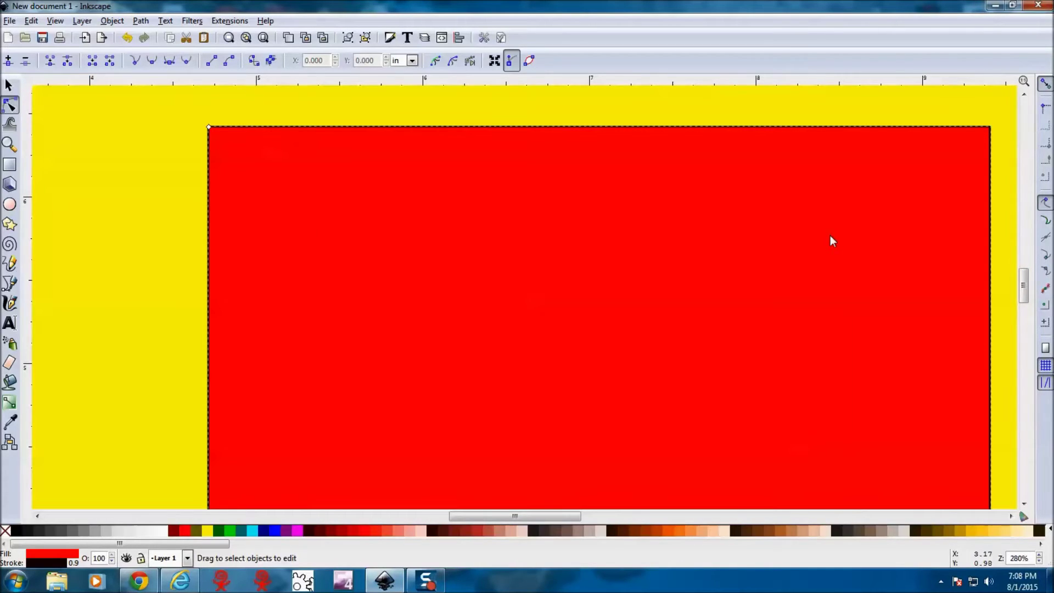
drag(1024, 288, 1024, 281)
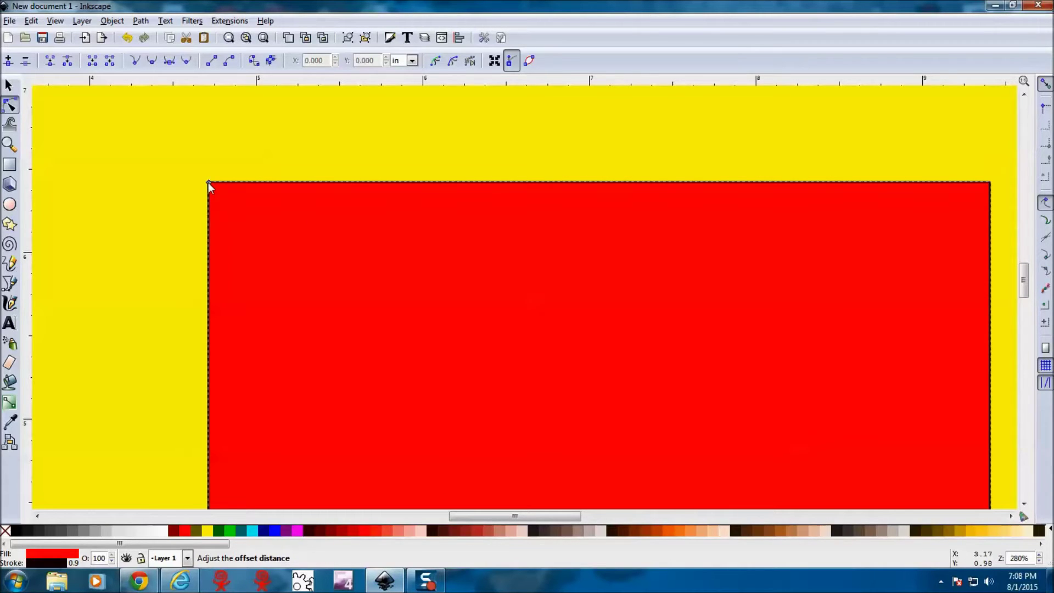
Step: Fine-tune the offset outline's distance, then zoom out to see the whole design
mouse_move(208, 182)
mouse_down()
mouse_move(196, 166)
mouse_move(205, 180)
mouse_up()
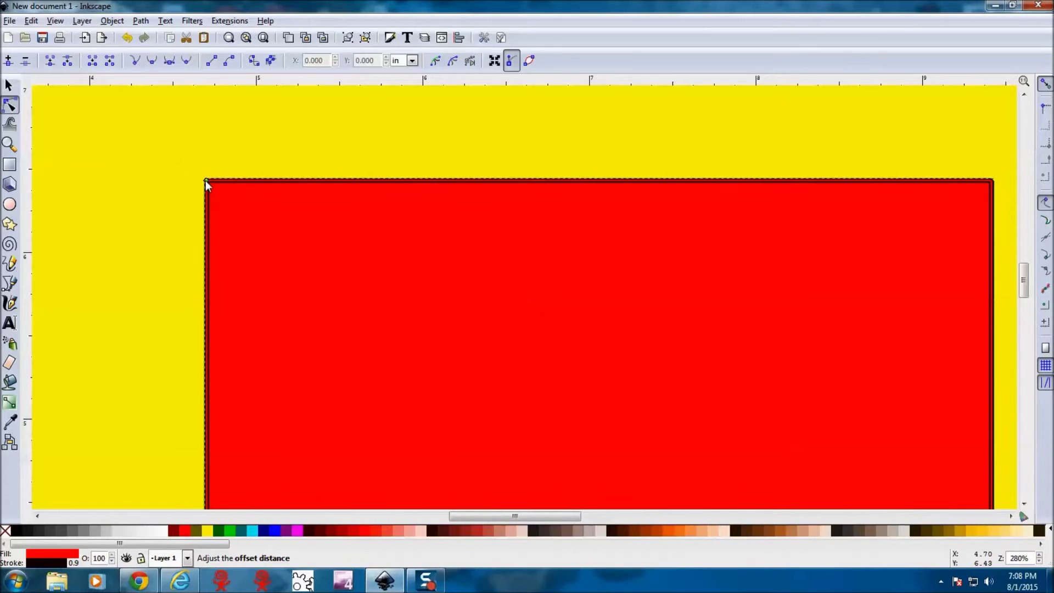
drag(205, 180, 206, 181)
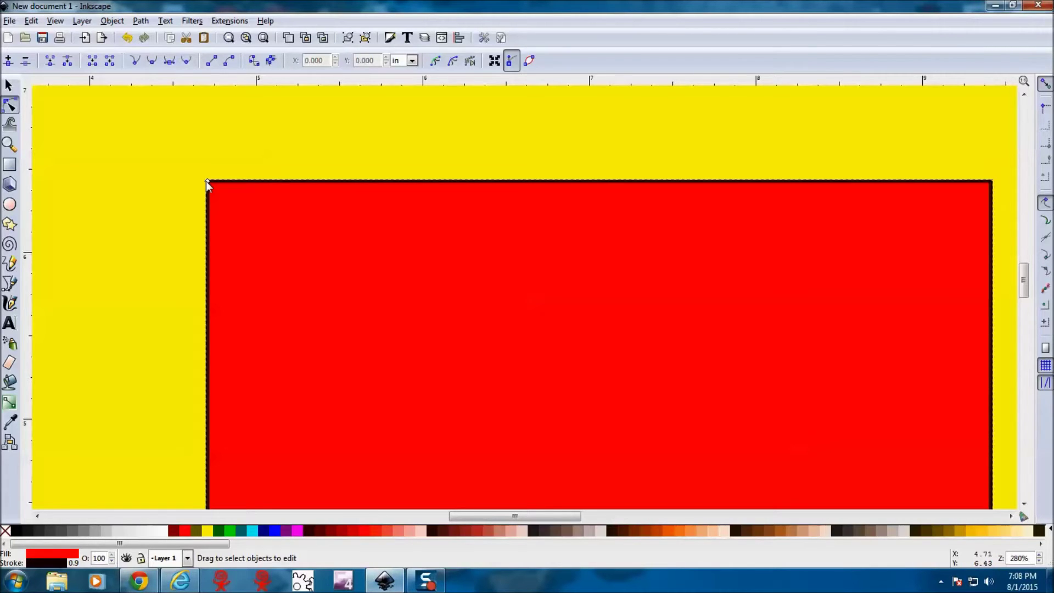
key(minus)
key(minus)
key(minus)
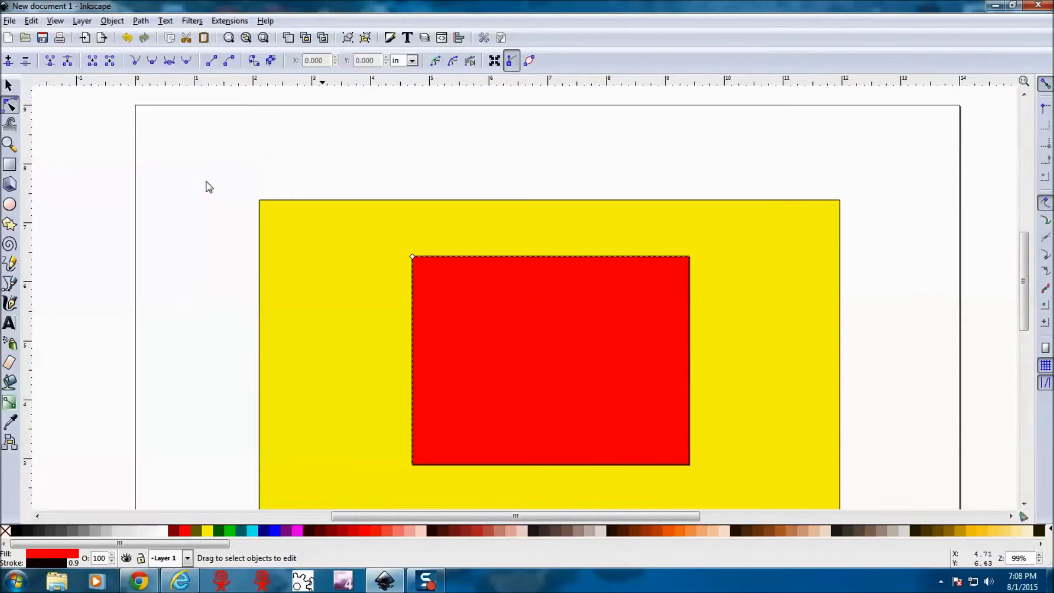
scroll(1026, 308, down, 3)
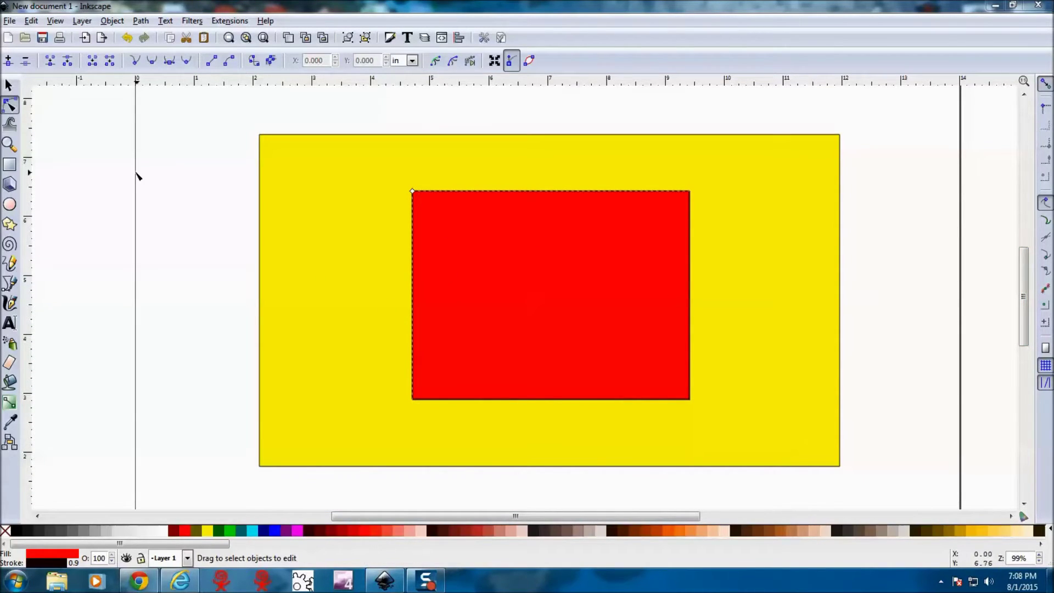
Step: Try Path > Break Apart, then drag the original red rectangle left, away from its offset
click(9, 86)
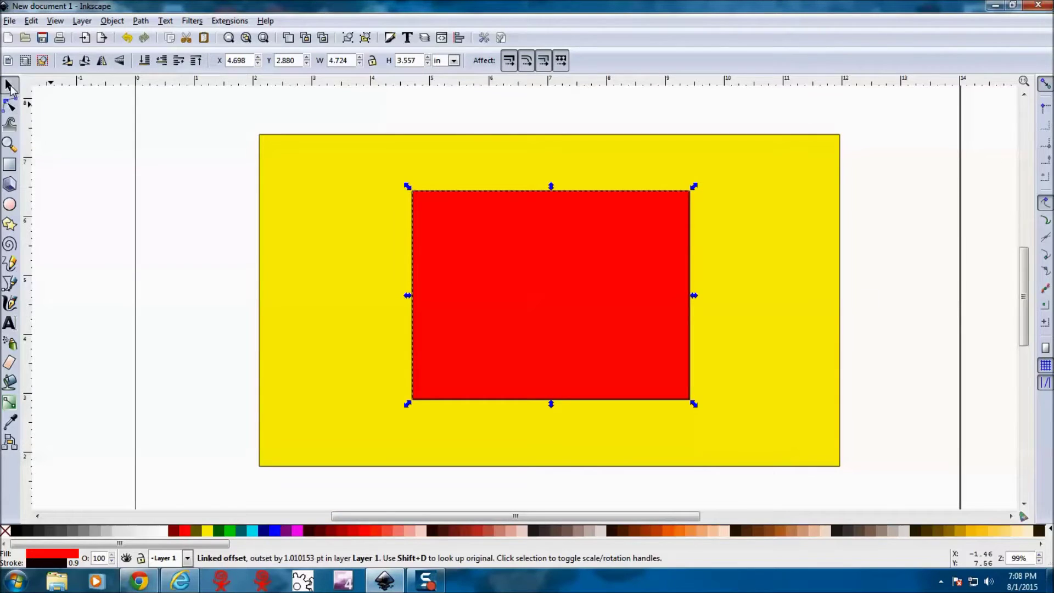
click(142, 22)
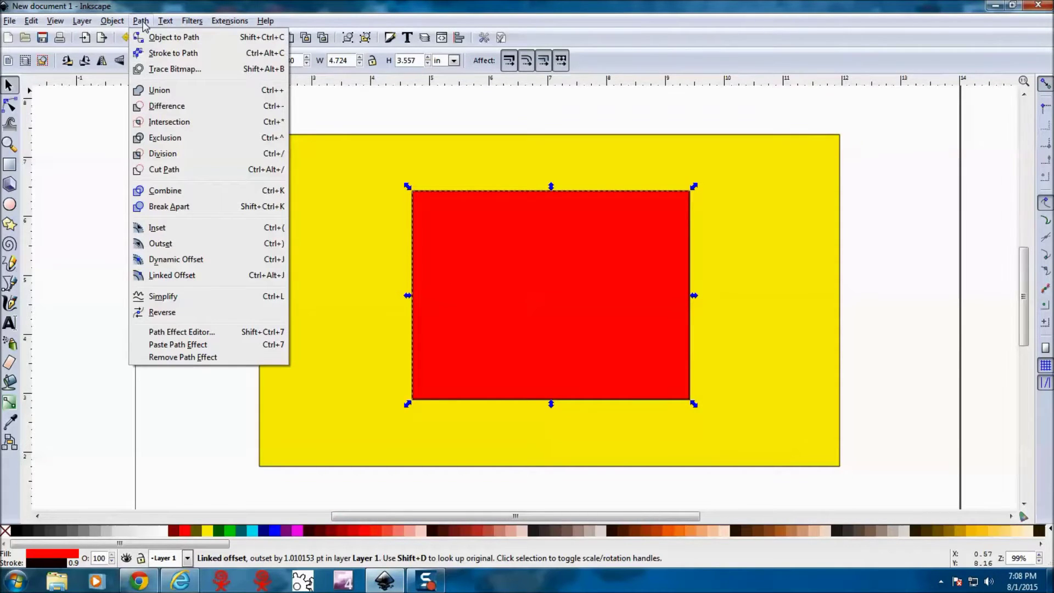
mouse_move(112, 21)
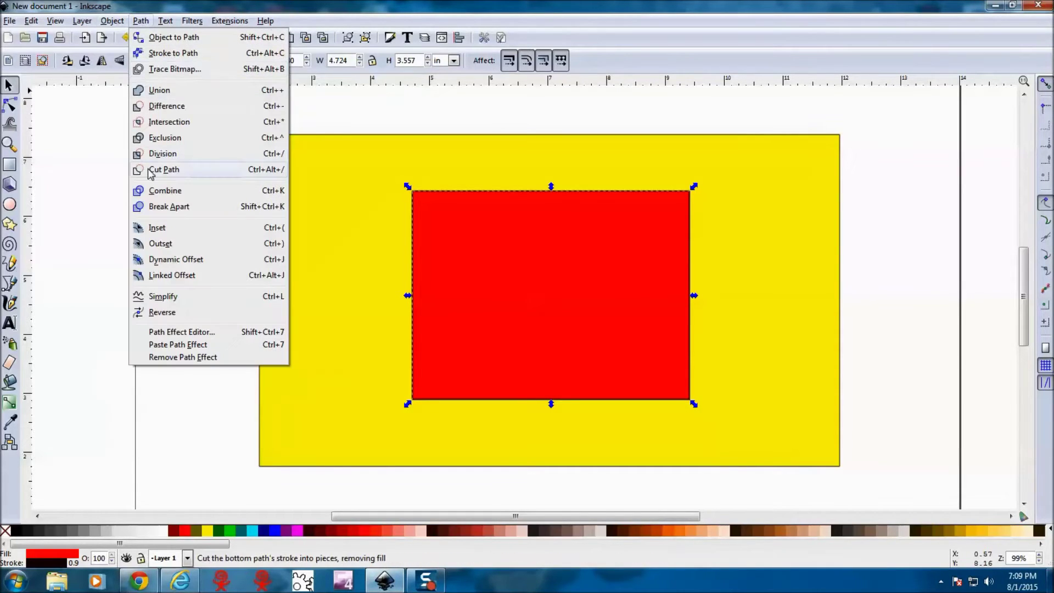
click(168, 209)
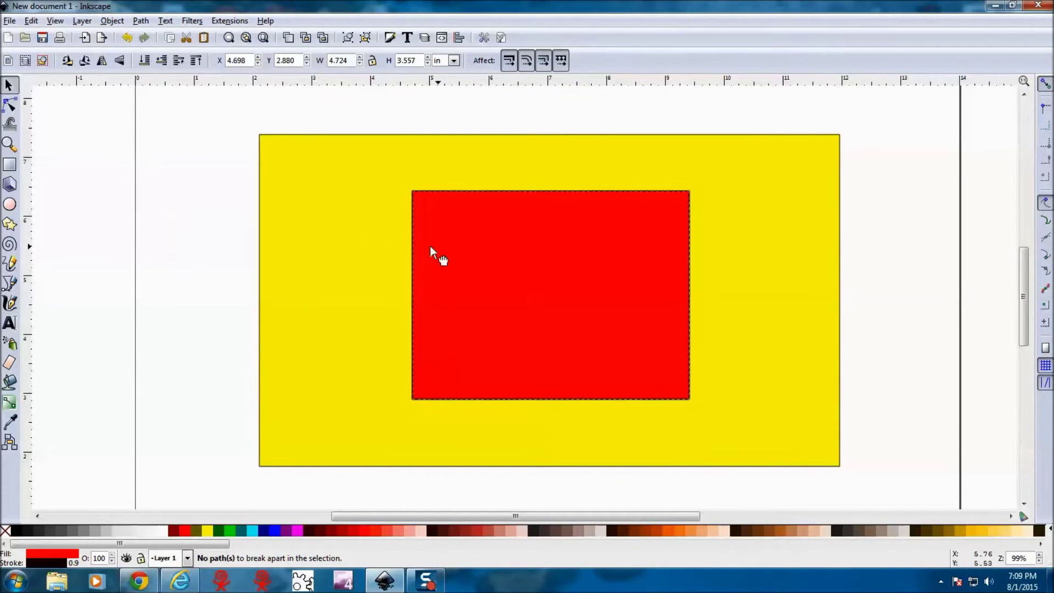
key(ctrl+v)
drag(371, 250, 287, 251)
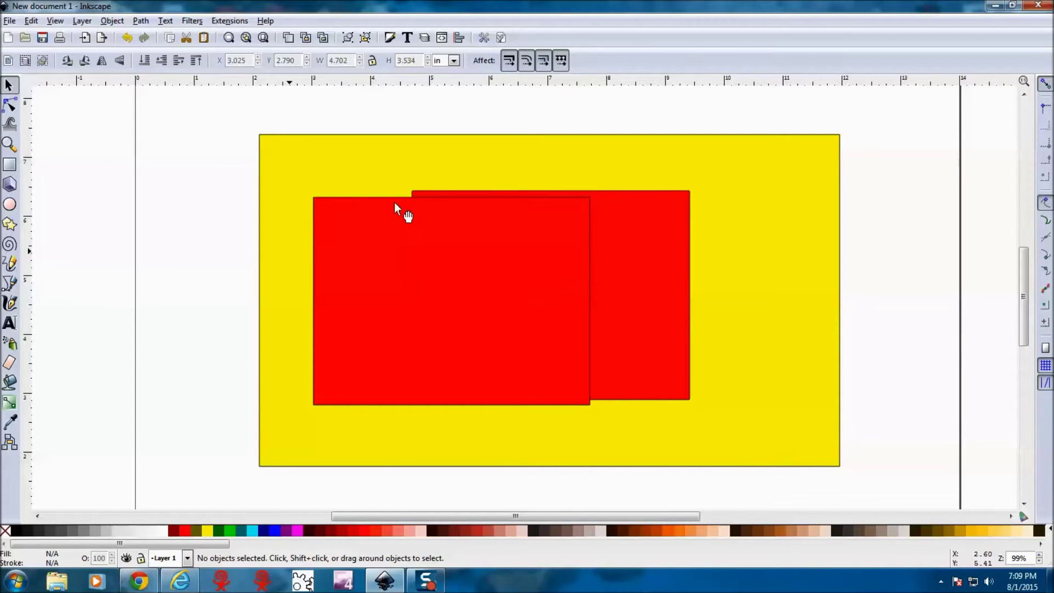
drag(394, 204, 281, 206)
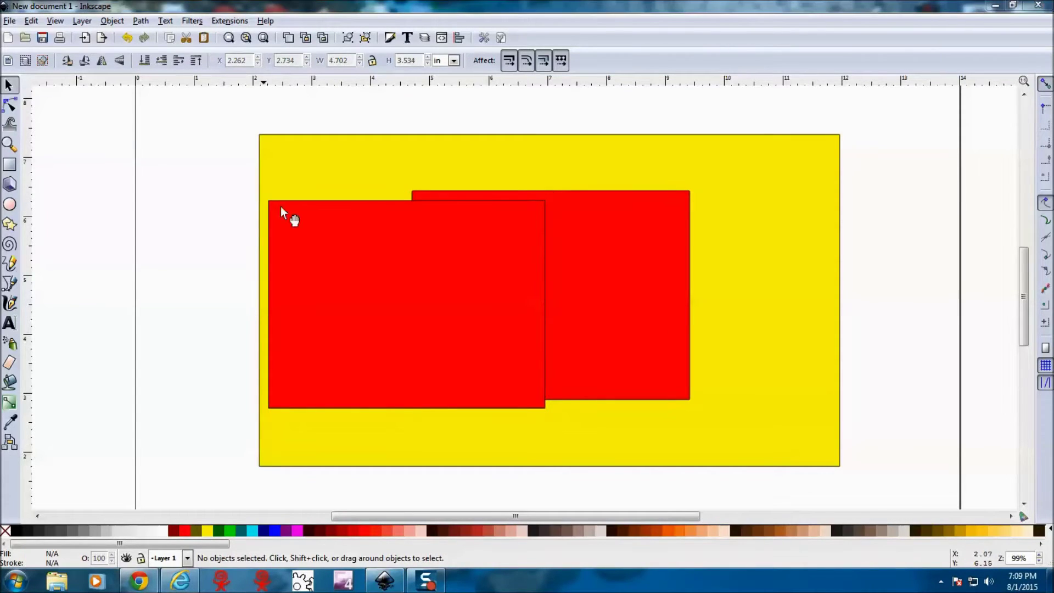
drag(311, 199, 108, 199)
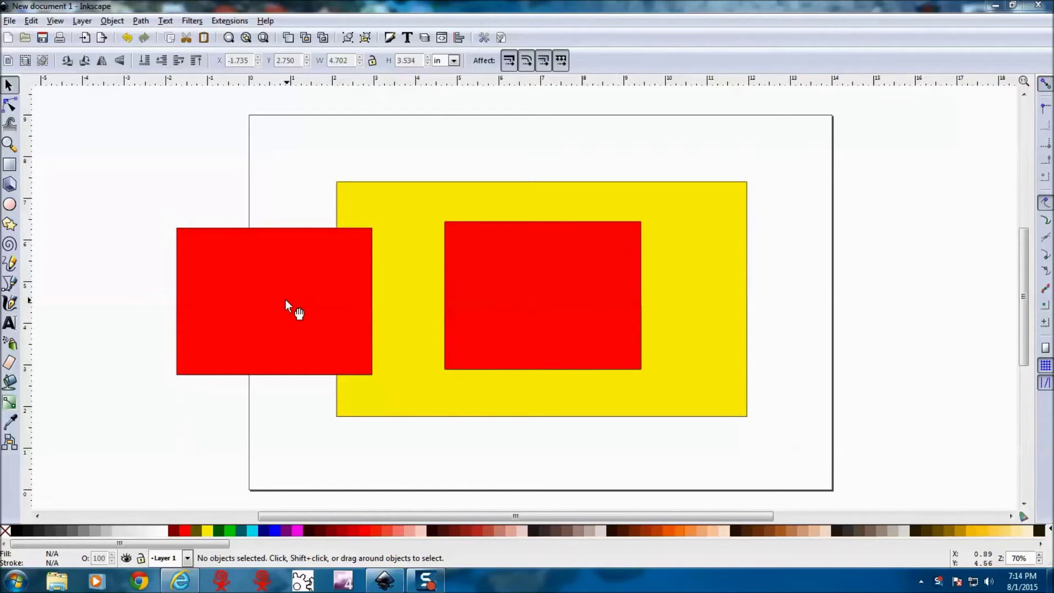
drag(285, 300, 259, 301)
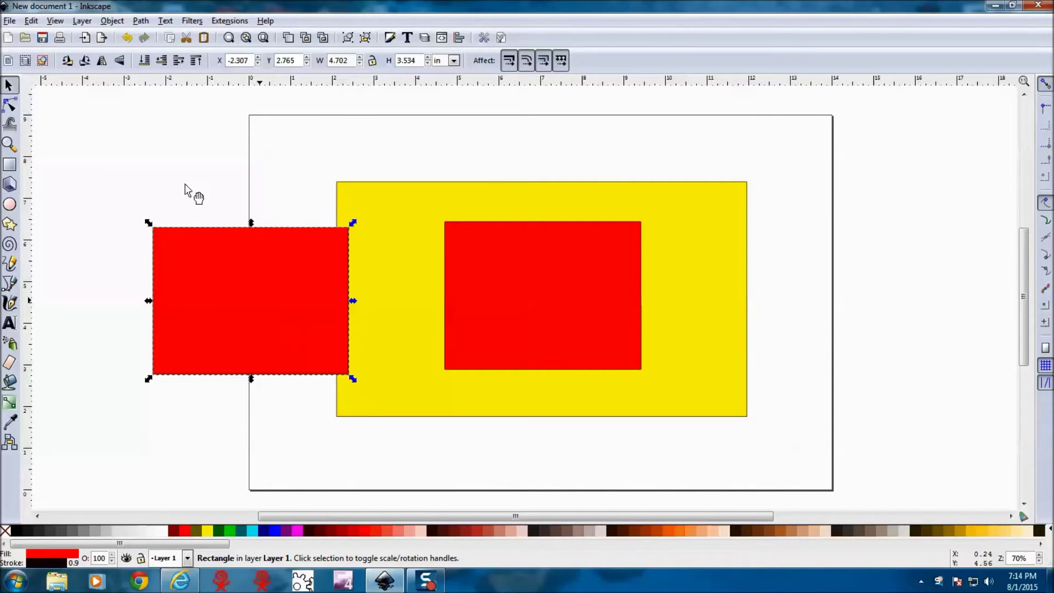
Step: Create a new default blank document and move its window aside
click(10, 21)
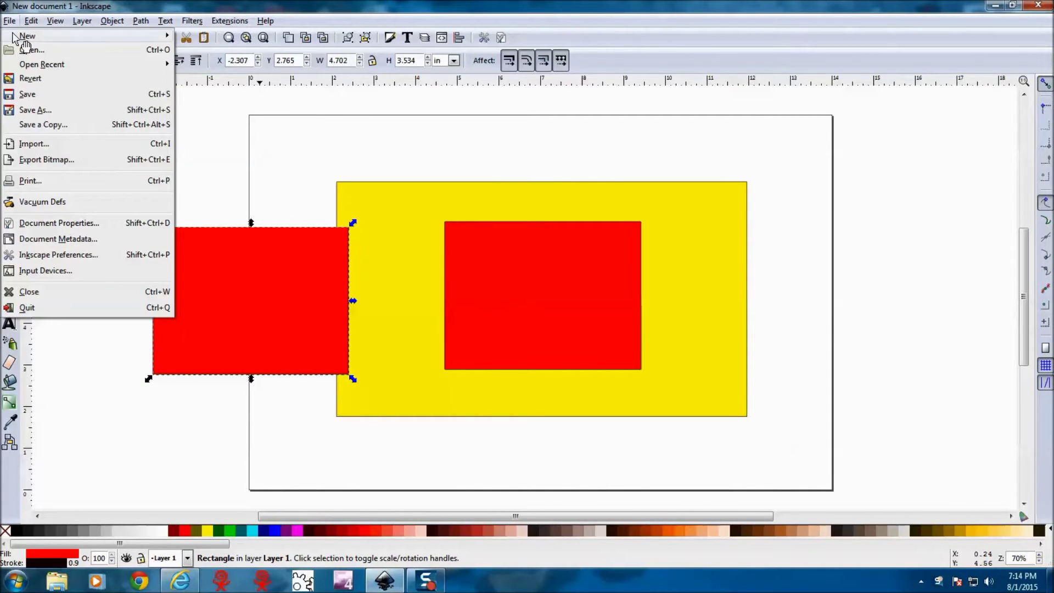
mouse_move(25, 36)
click(202, 36)
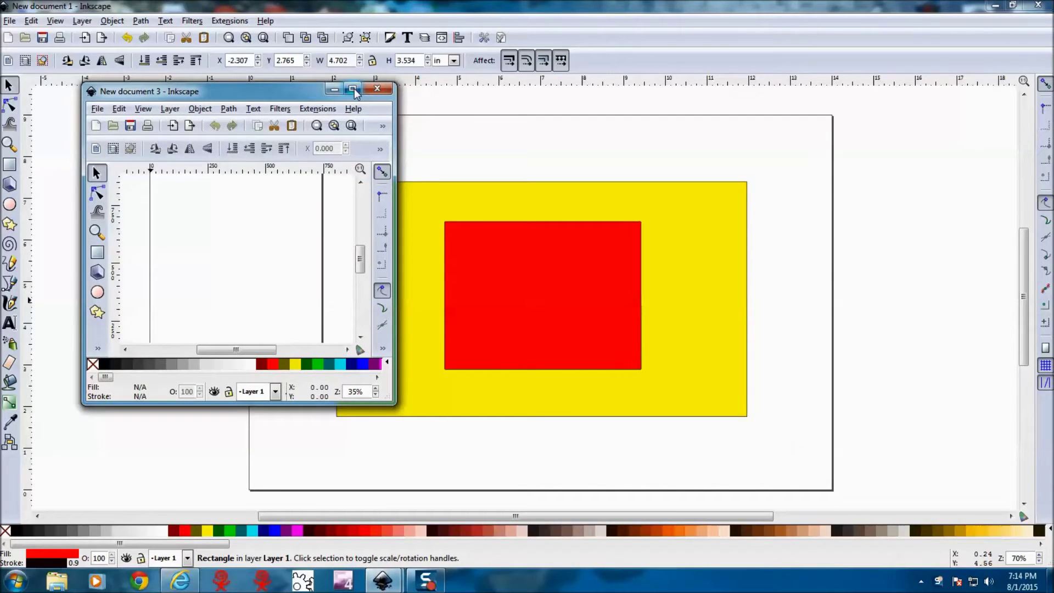
click(352, 89)
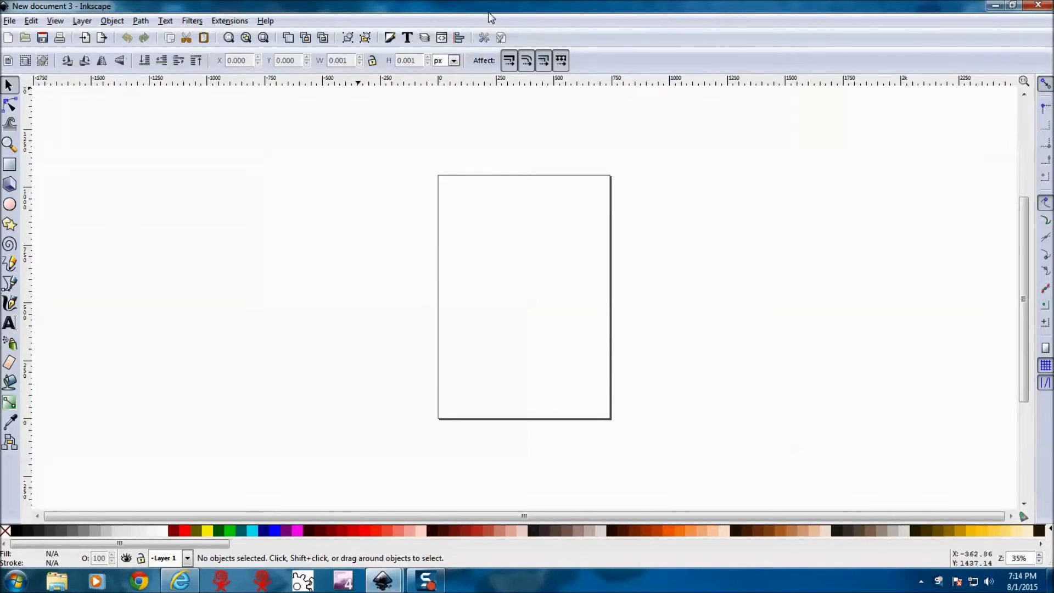
drag(490, 16, 3, 283)
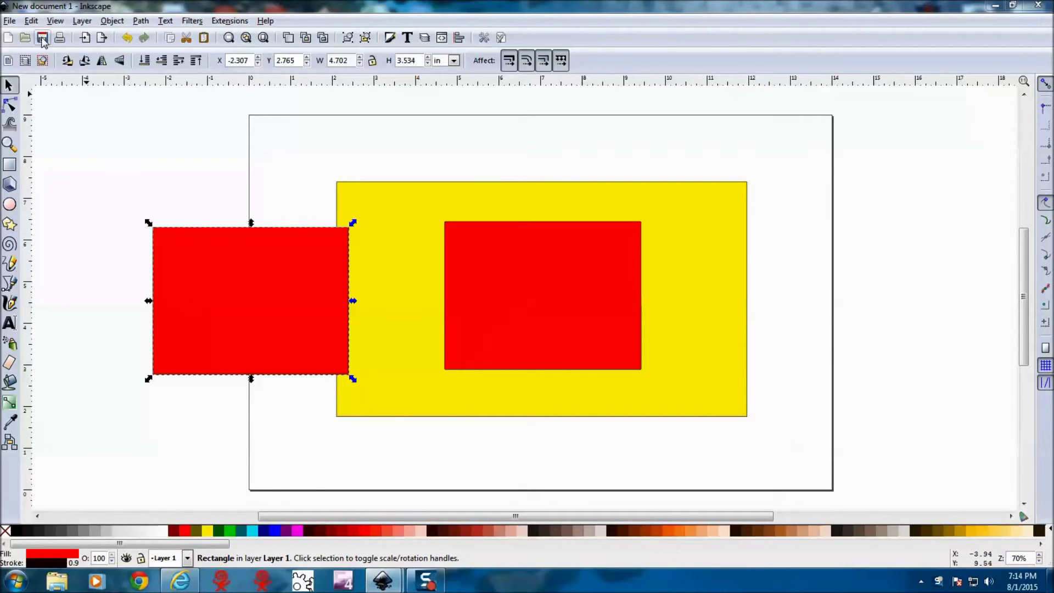
Step: Copy and delete the left red rectangle, then show New document 3 full-screen
click(31, 21)
click(50, 106)
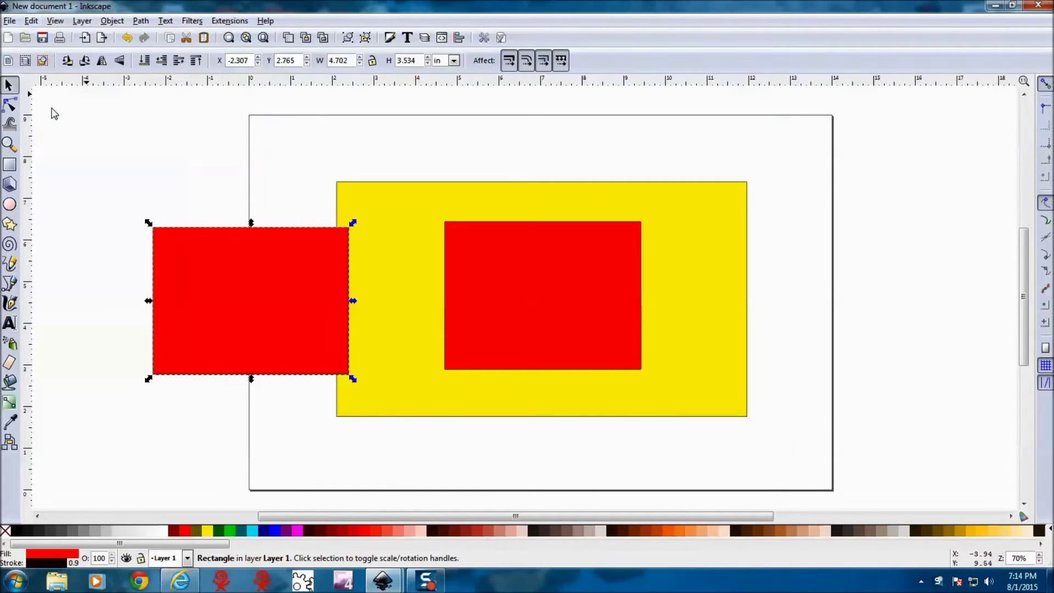
key(Delete)
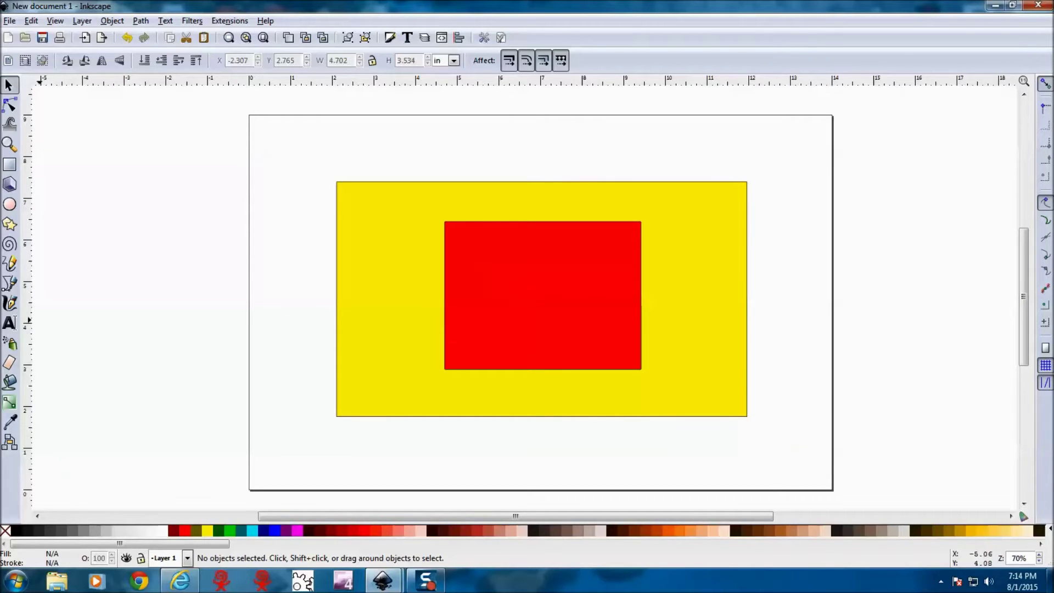
key(ctrl+n)
drag(223, 173, 388, 2)
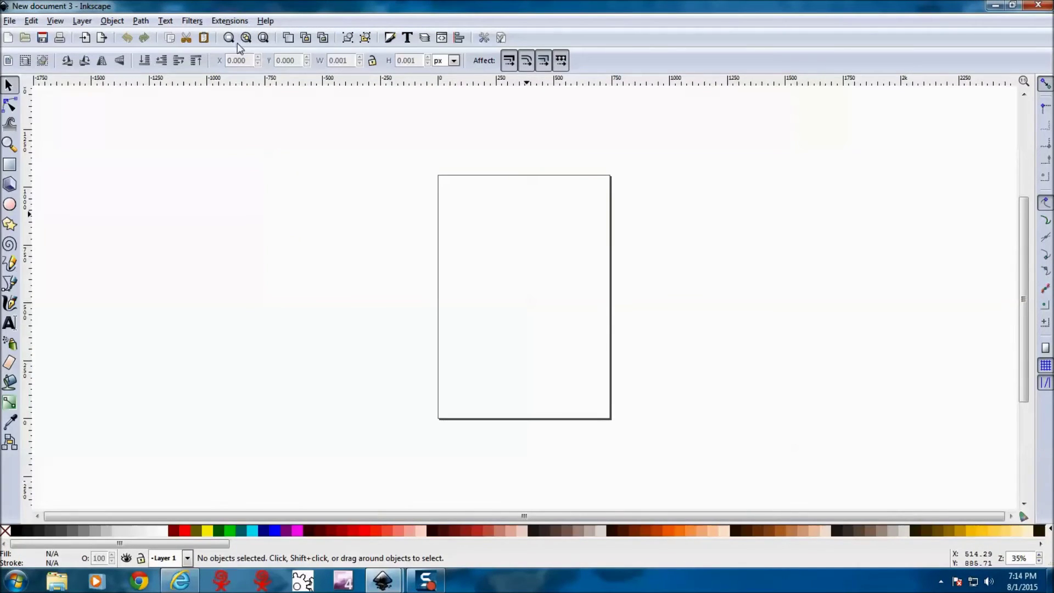
click(10, 21)
Step: Paste the copied red rectangle into the new document, left of the page
click(31, 23)
click(31, 20)
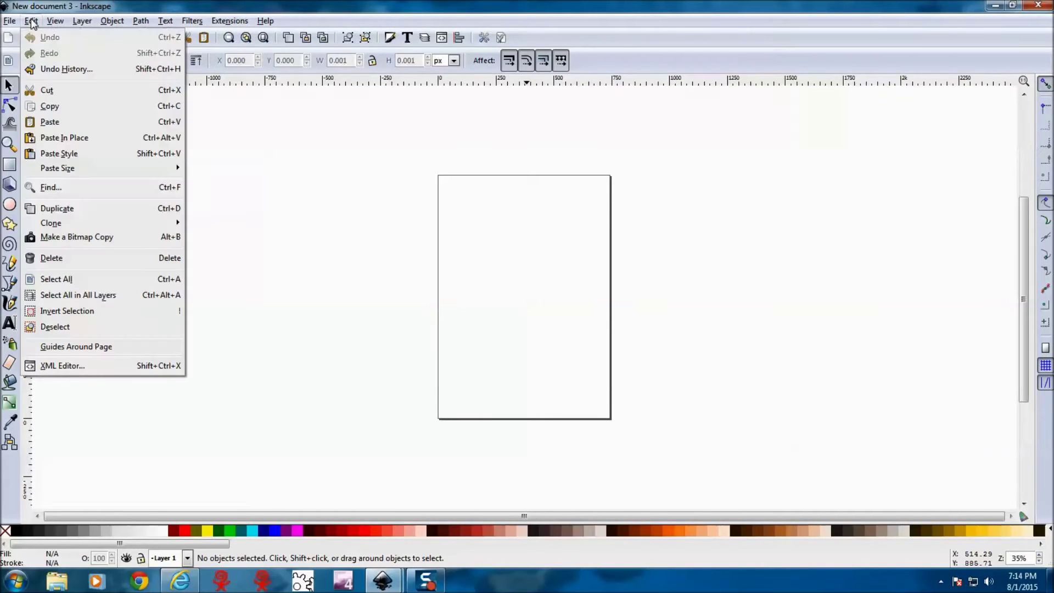
click(50, 122)
drag(50, 127, 338, 314)
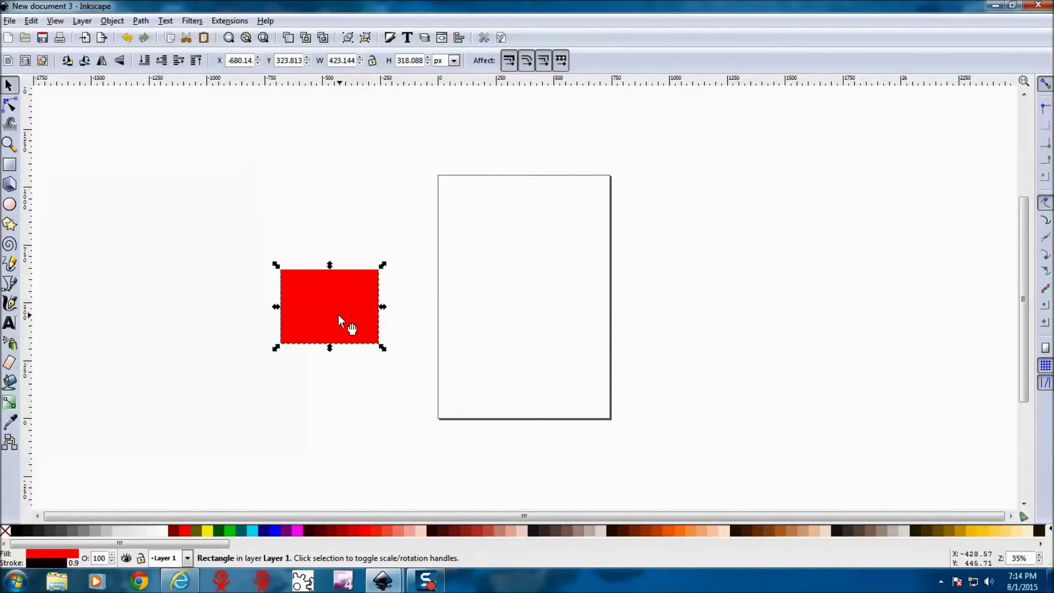
Step: Set default and page units to inches and the page size to 14 × 9 in
click(9, 22)
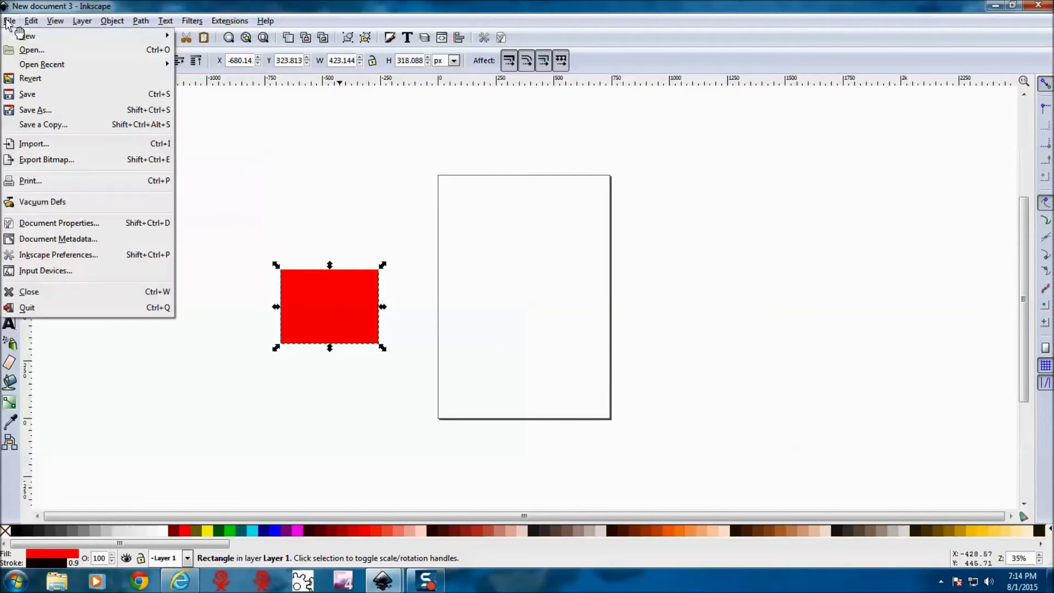
click(38, 223)
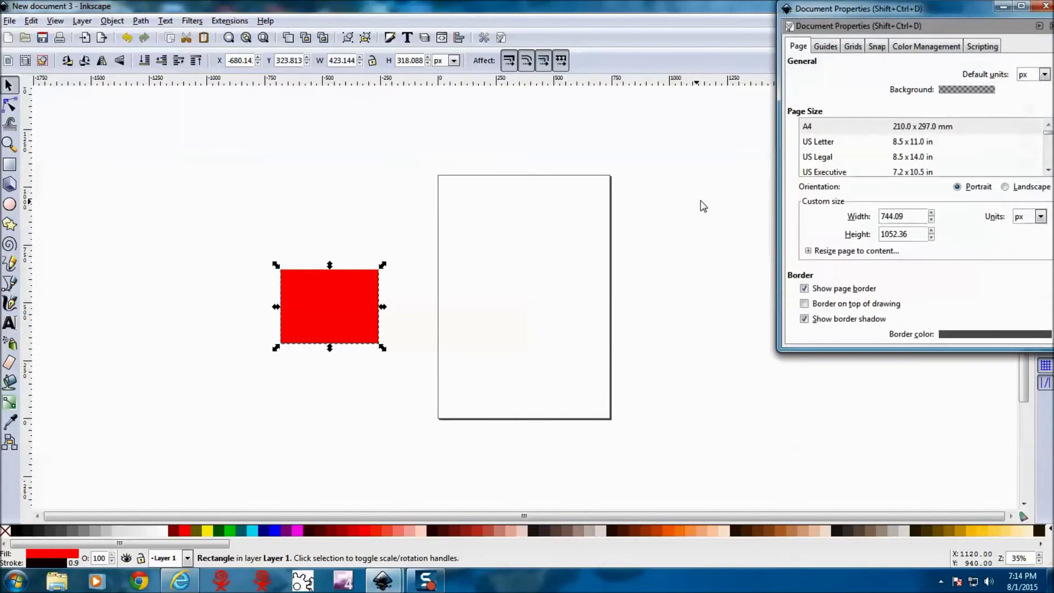
drag(967, 9, 882, 59)
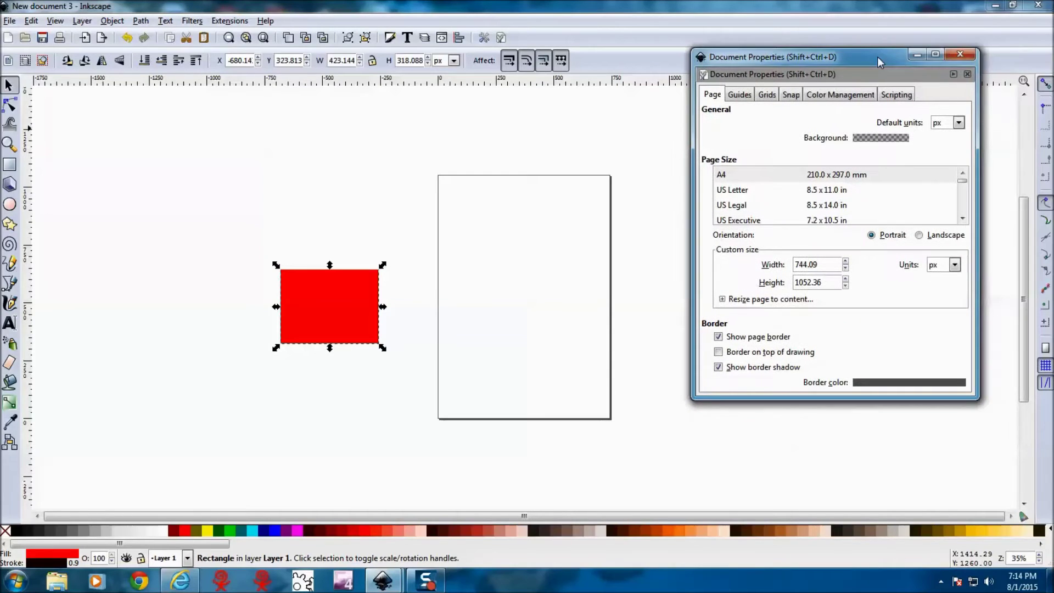
click(959, 125)
click(939, 174)
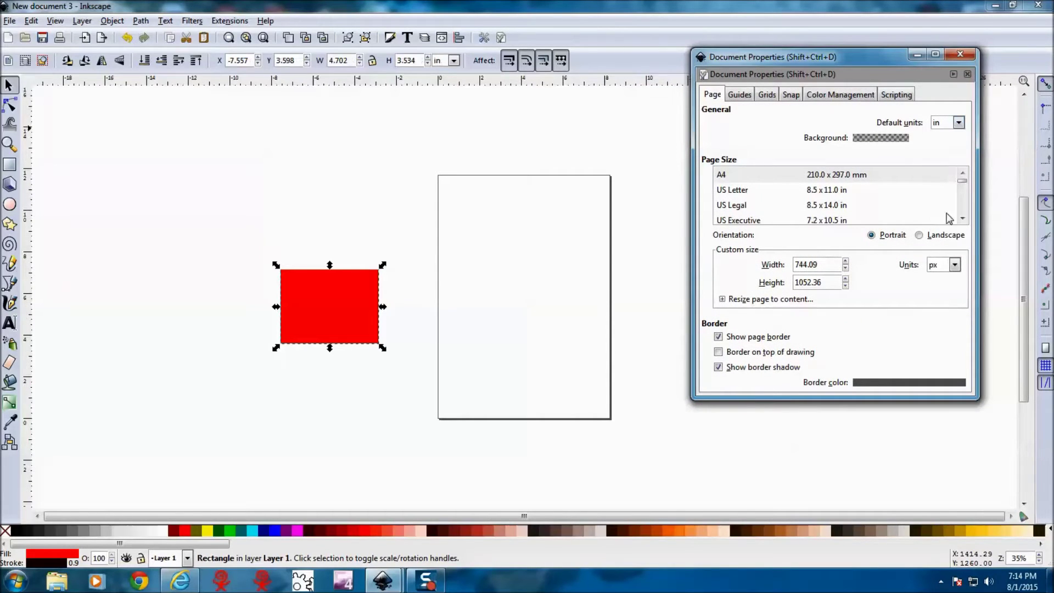
click(954, 265)
click(943, 316)
drag(821, 265, 773, 263)
text(14)
key(Tab)
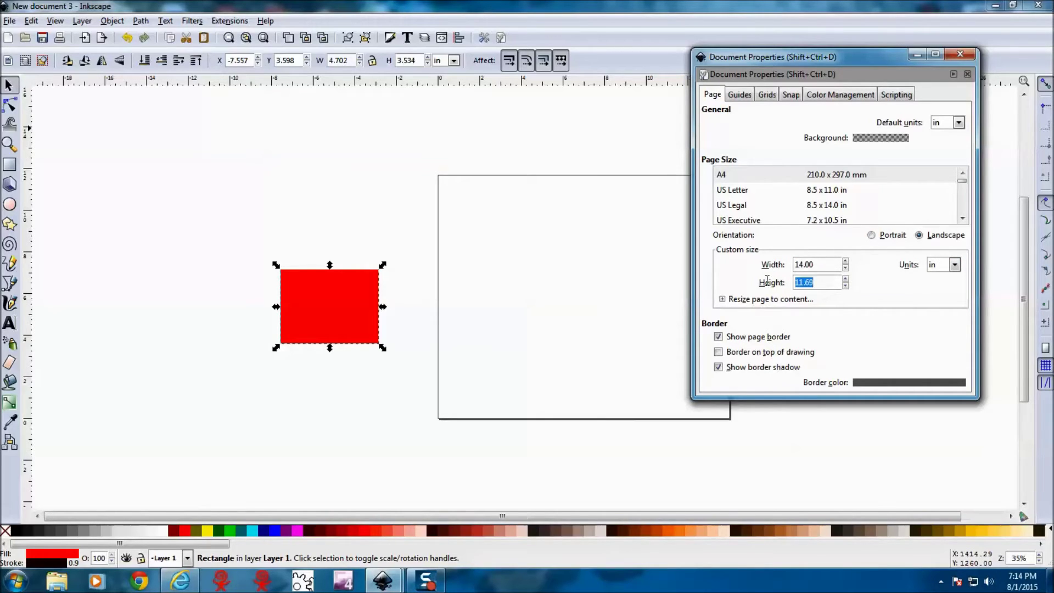
text(9)
key(Return)
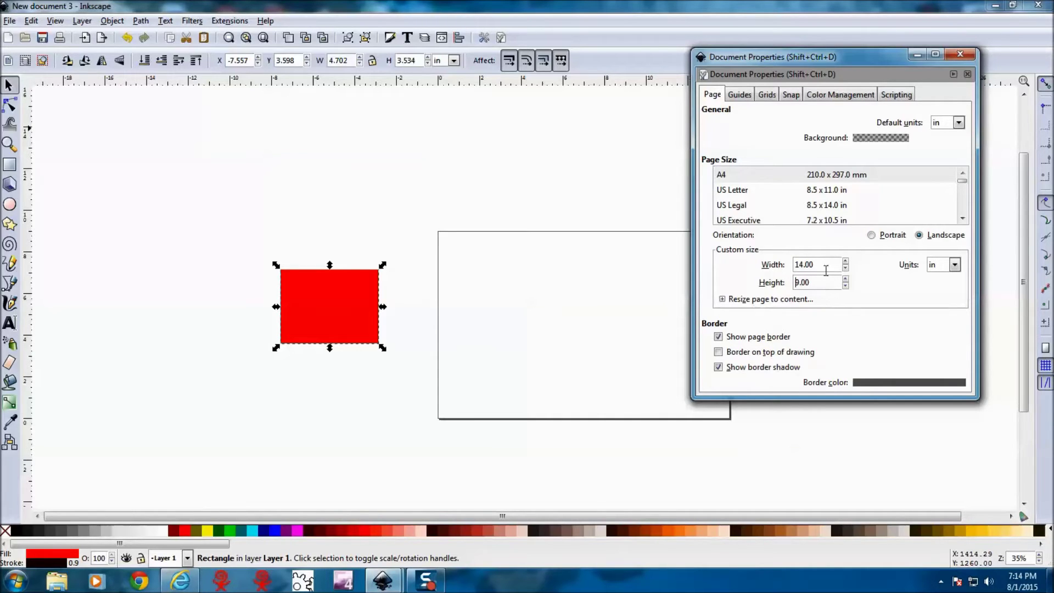
click(959, 54)
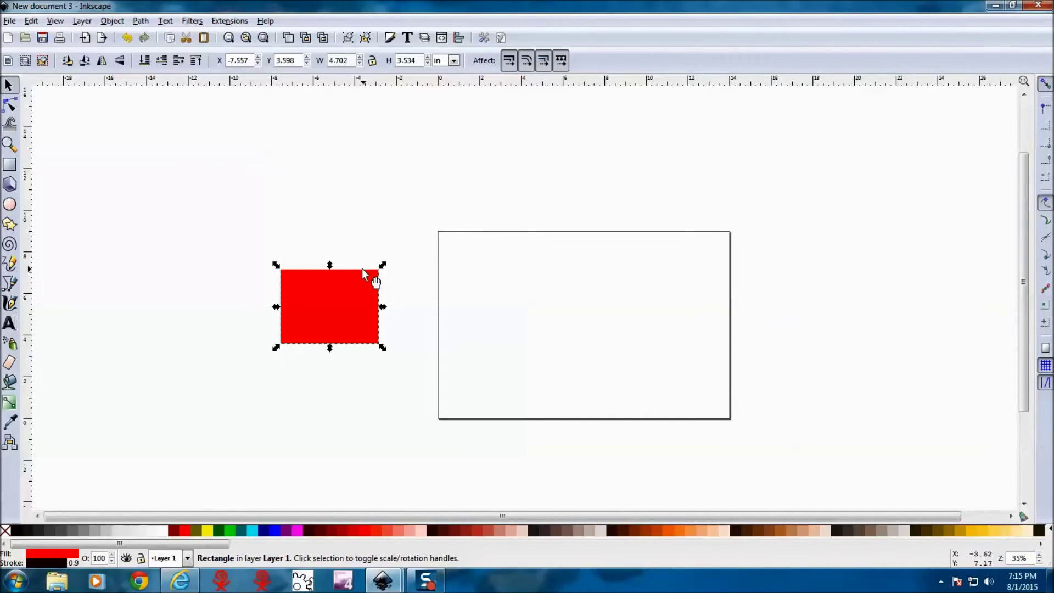
Step: Move the red rectangle onto the page and zoom in
drag(363, 272, 639, 285)
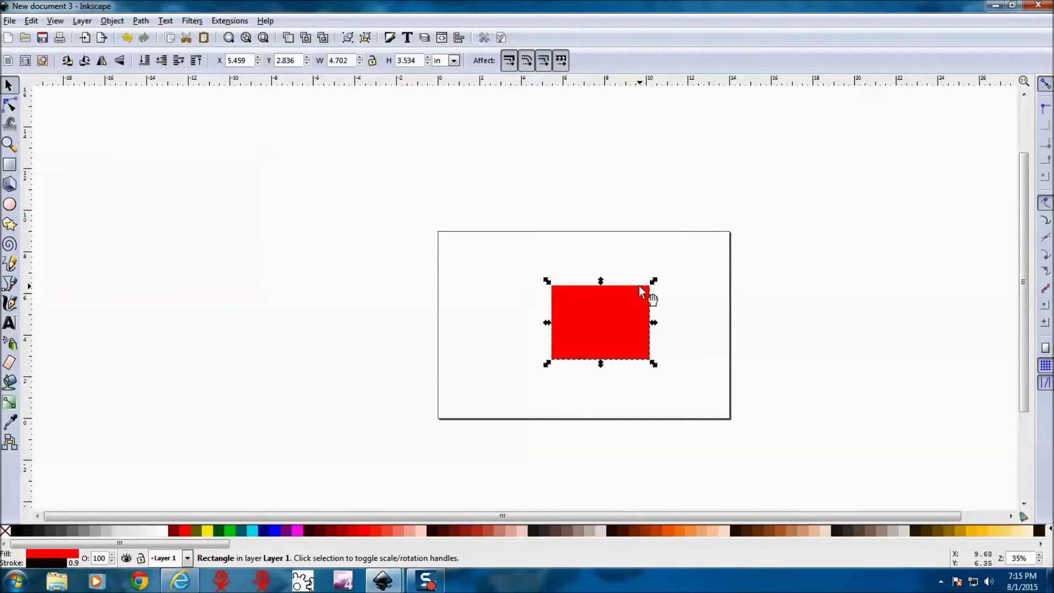
key(plus)
key(plus)
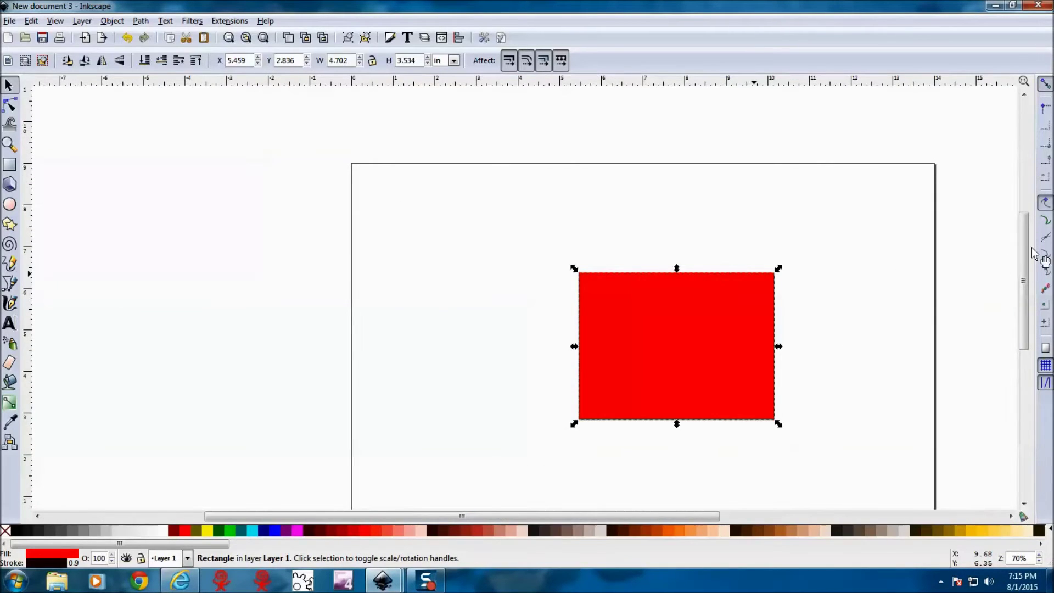
drag(1024, 249, 1025, 269)
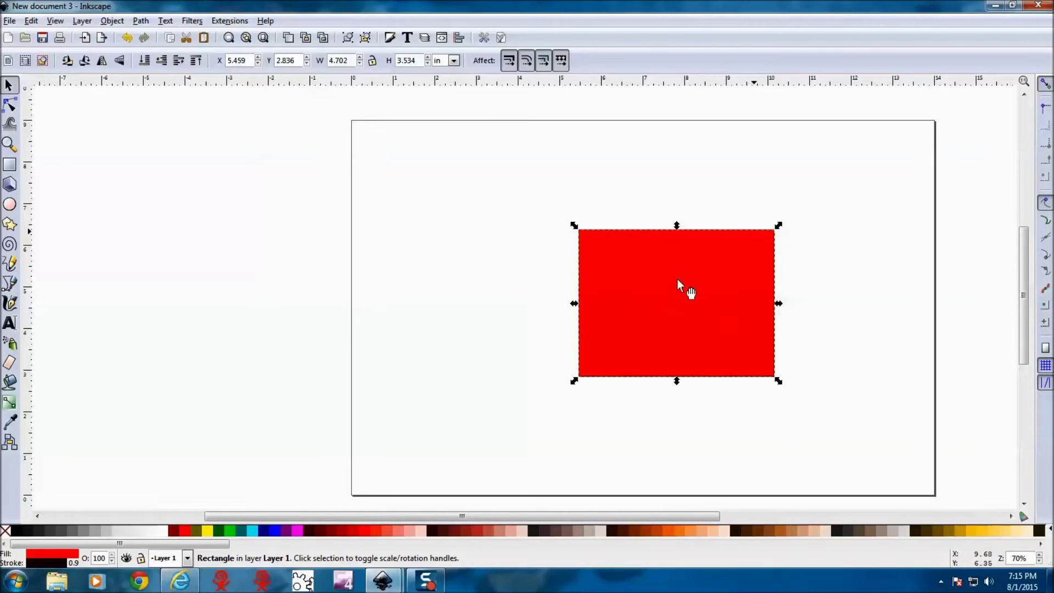
Step: Save the drawing as 'square inlay' and close its window
click(9, 21)
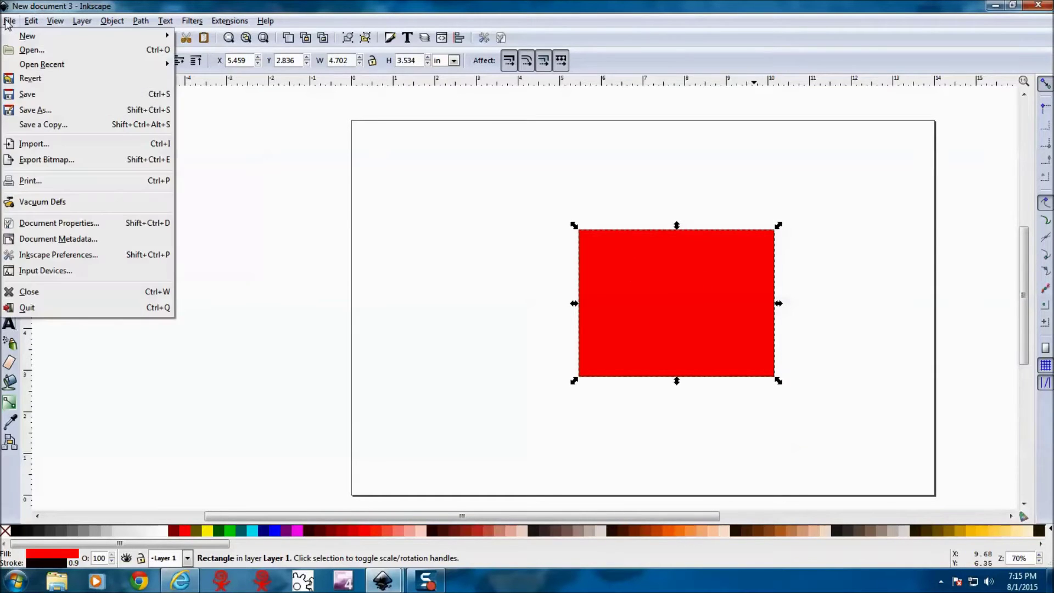
click(45, 112)
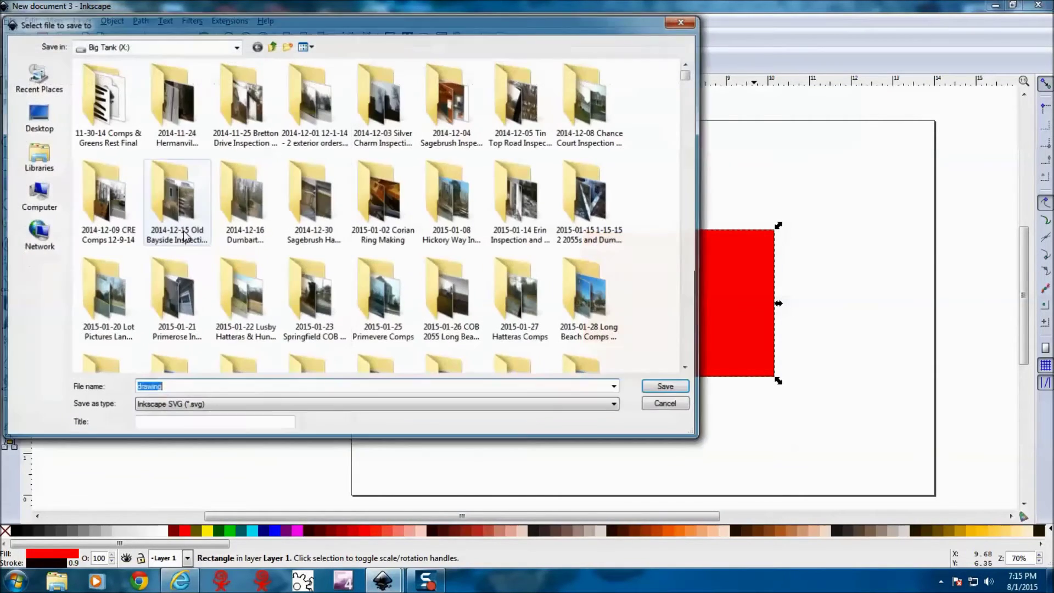
text(s)
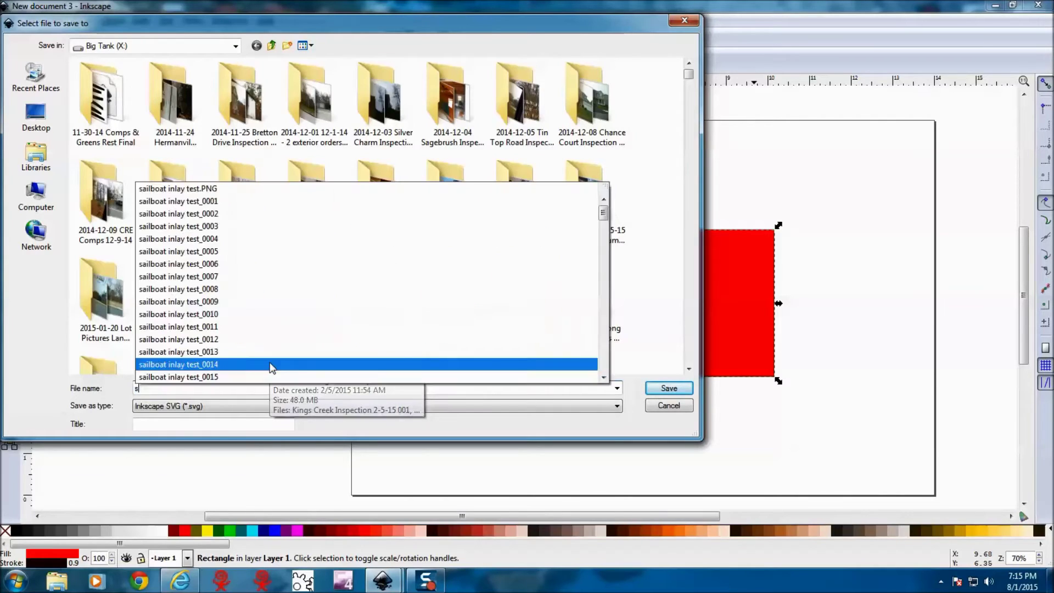
text(quare inlay)
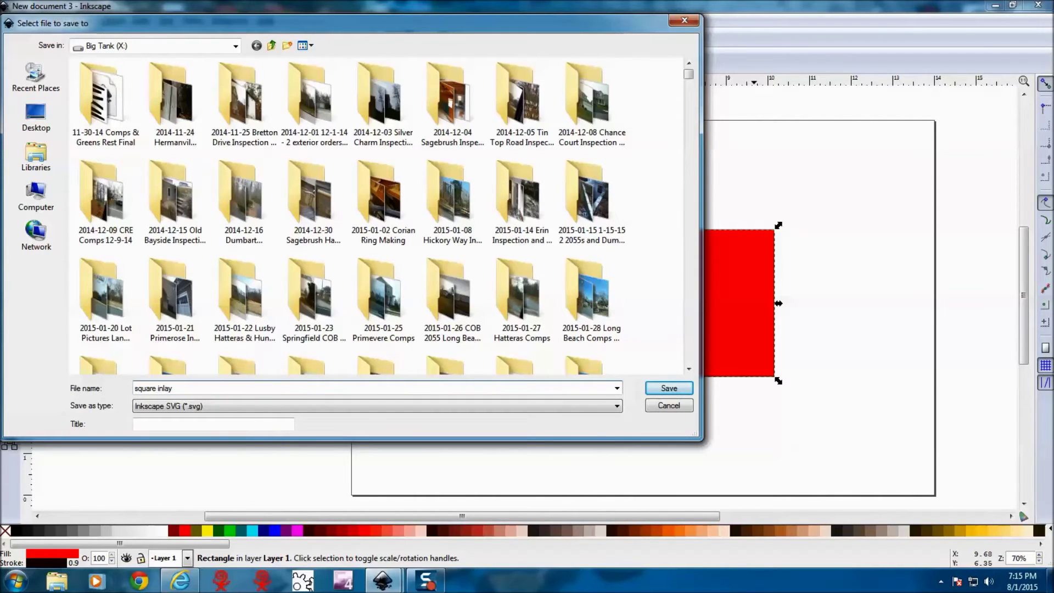
key(Return)
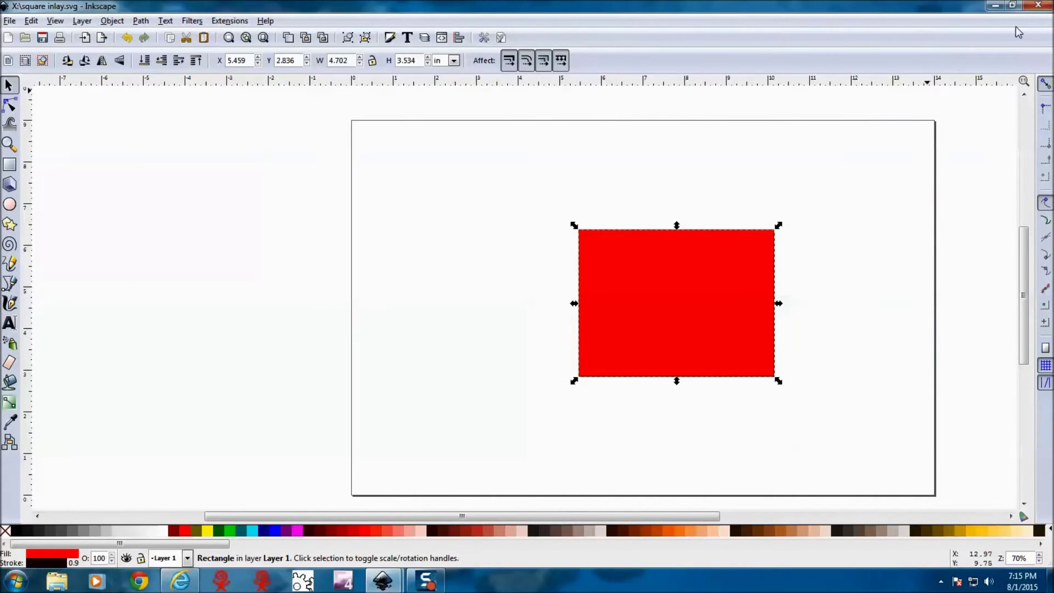
click(1039, 7)
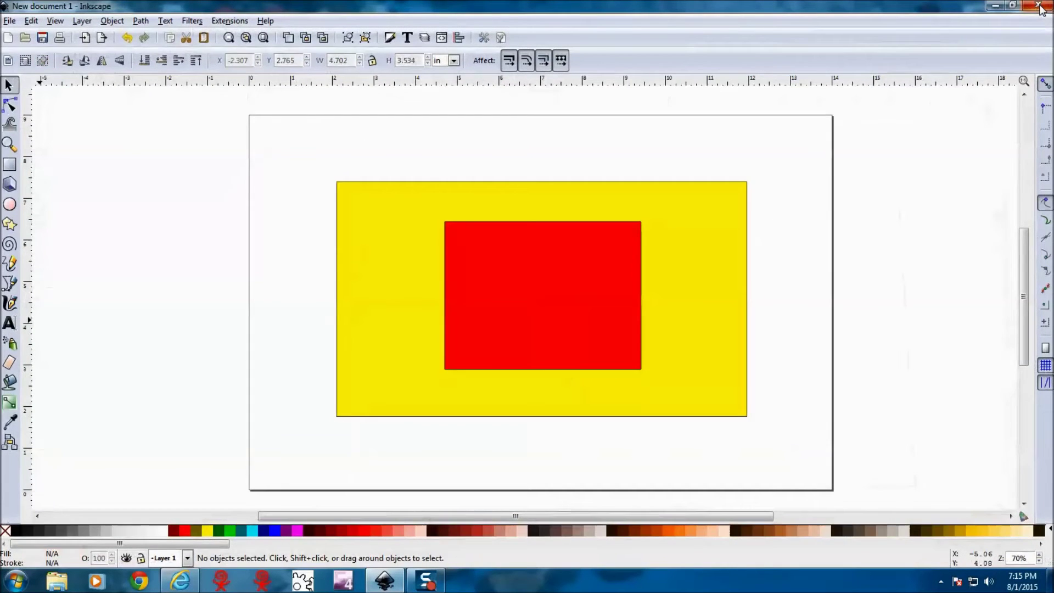
Step: Use Save As to store the yellow-and-red design under the name 'square pocket inlay'
click(9, 21)
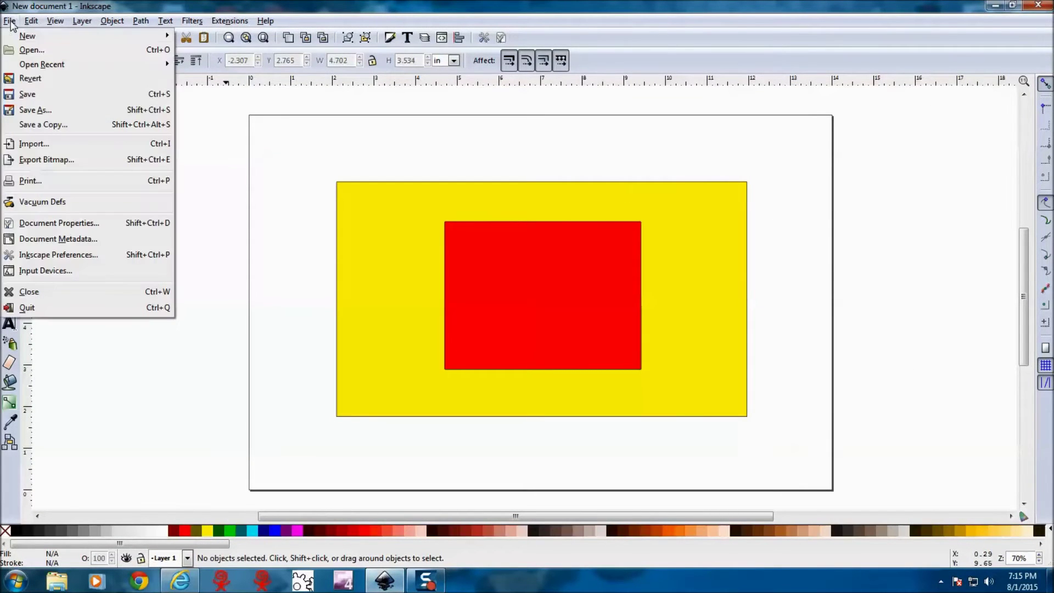
click(22, 113)
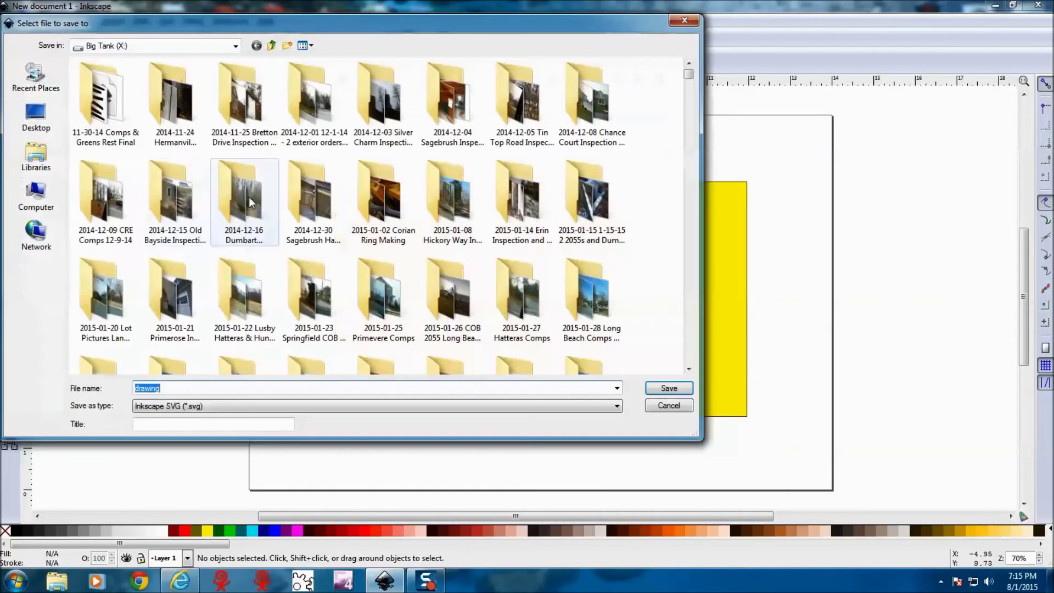
text(square)
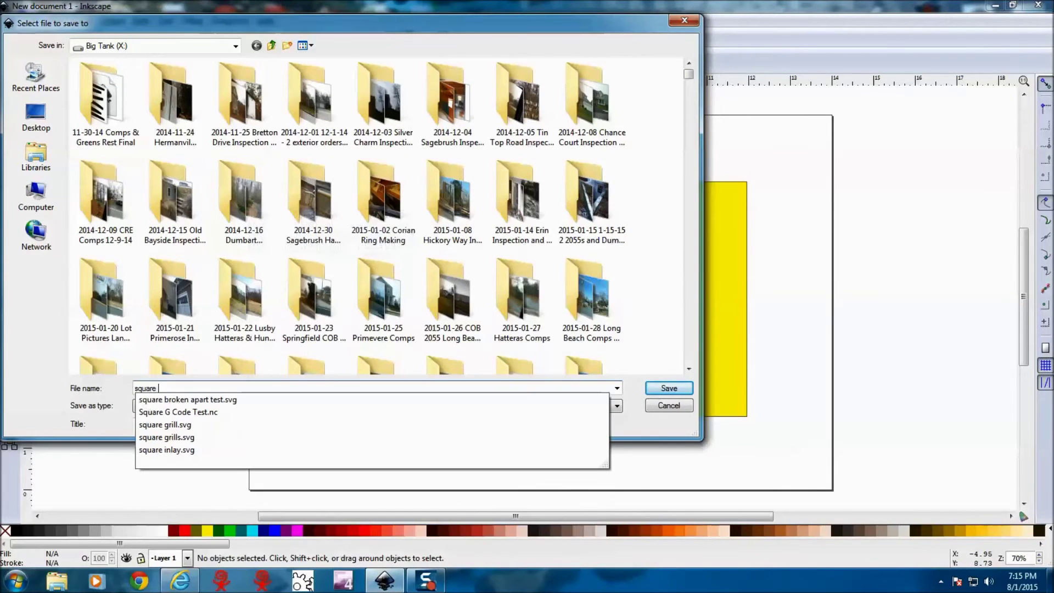
text( pocke)
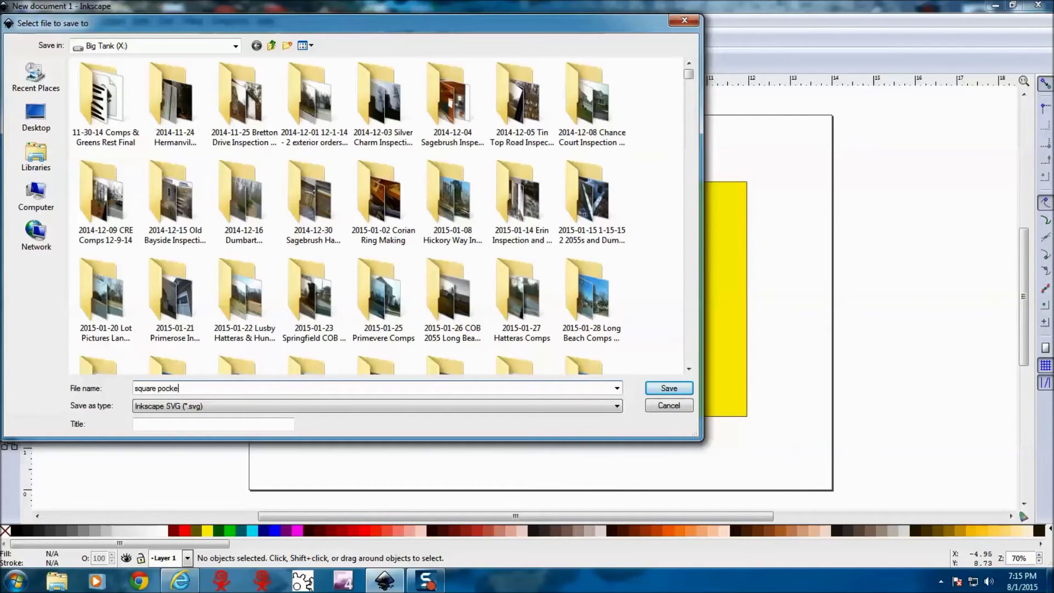
text(t inlay)
key(Return)
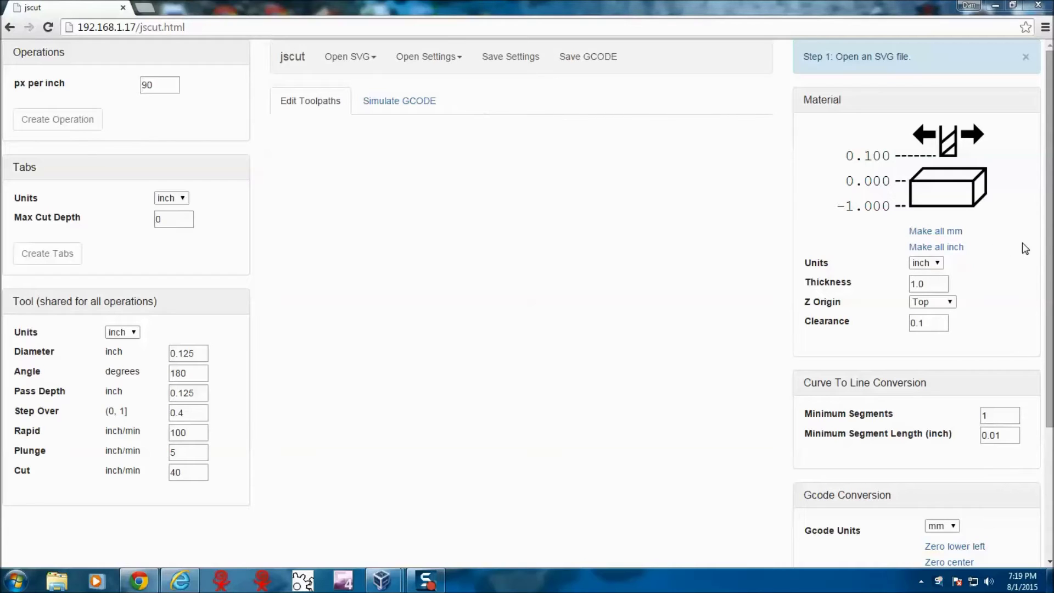
Step: Load the local file square pocket inlay.svg through JSCut's Open SVG menu
scroll(1049, 239, down, 1)
scroll(1051, 240, up, 1)
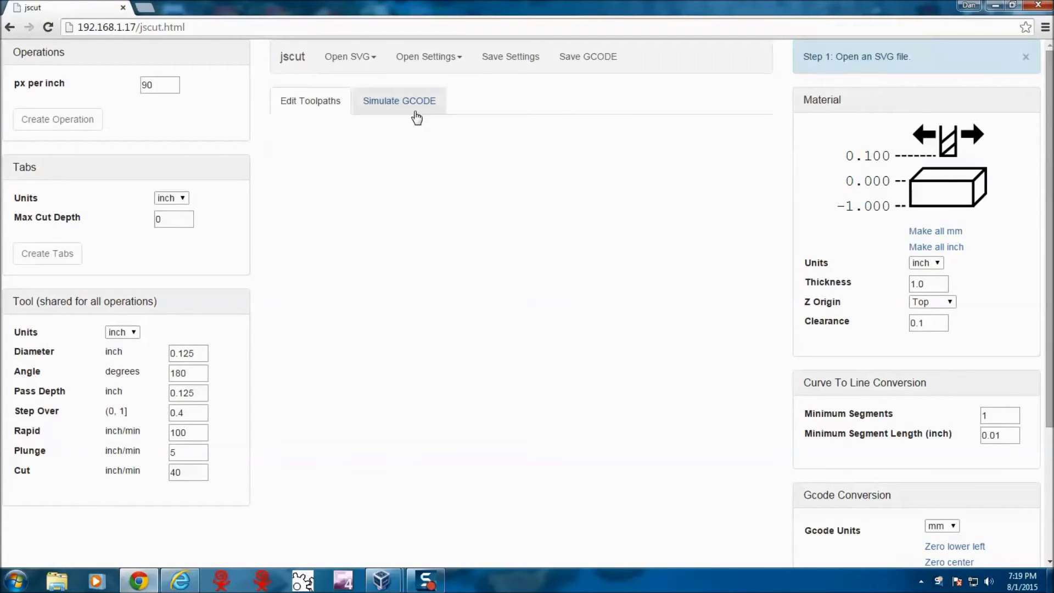
click(353, 62)
click(338, 86)
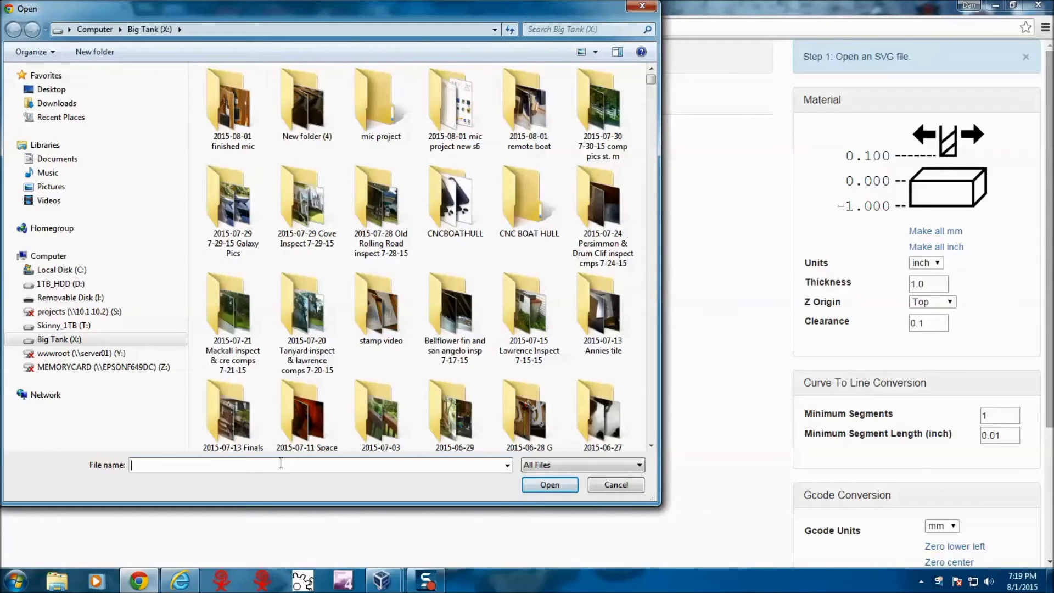
text(square)
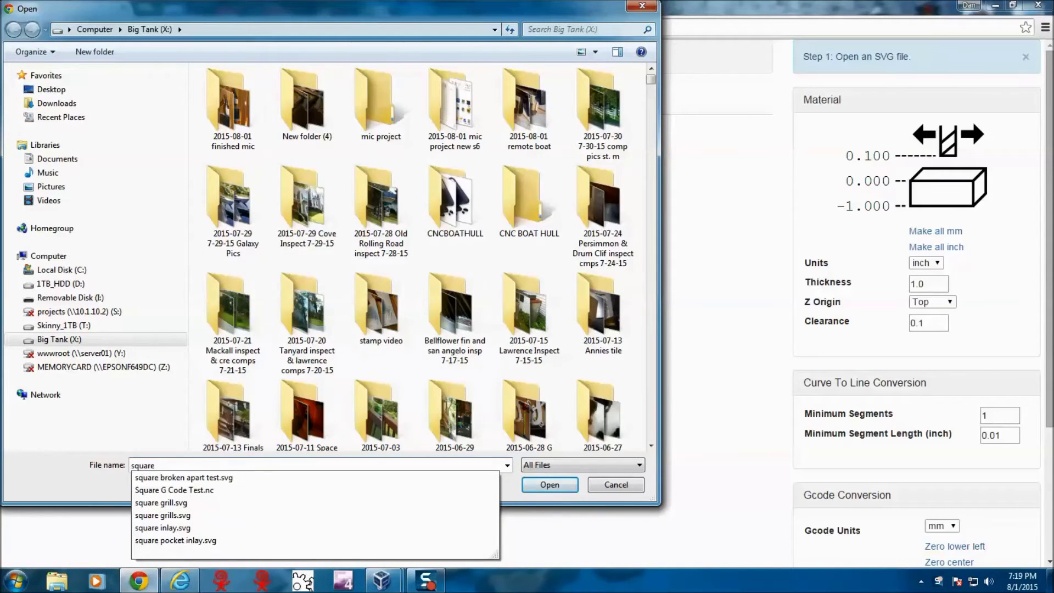
text( i)
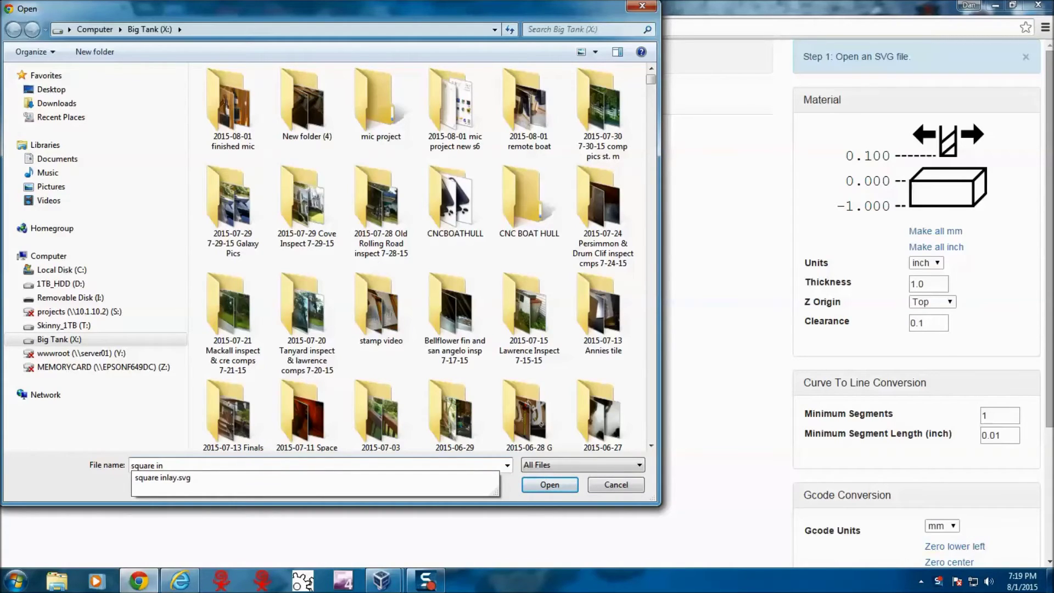
text(n)
key(BackSpace)
key(BackSpace)
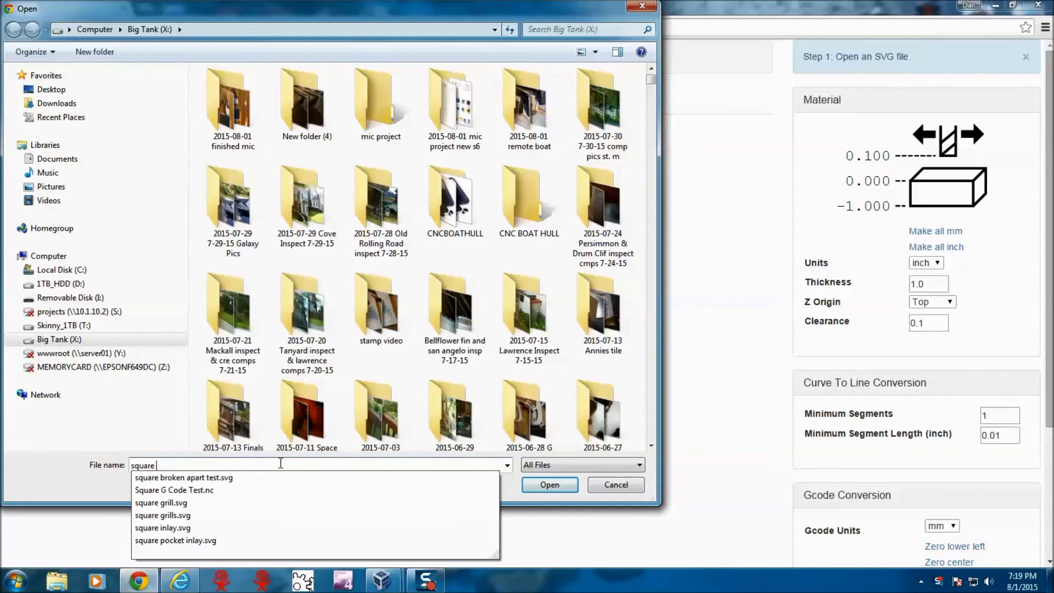
text(pocket)
key(Down)
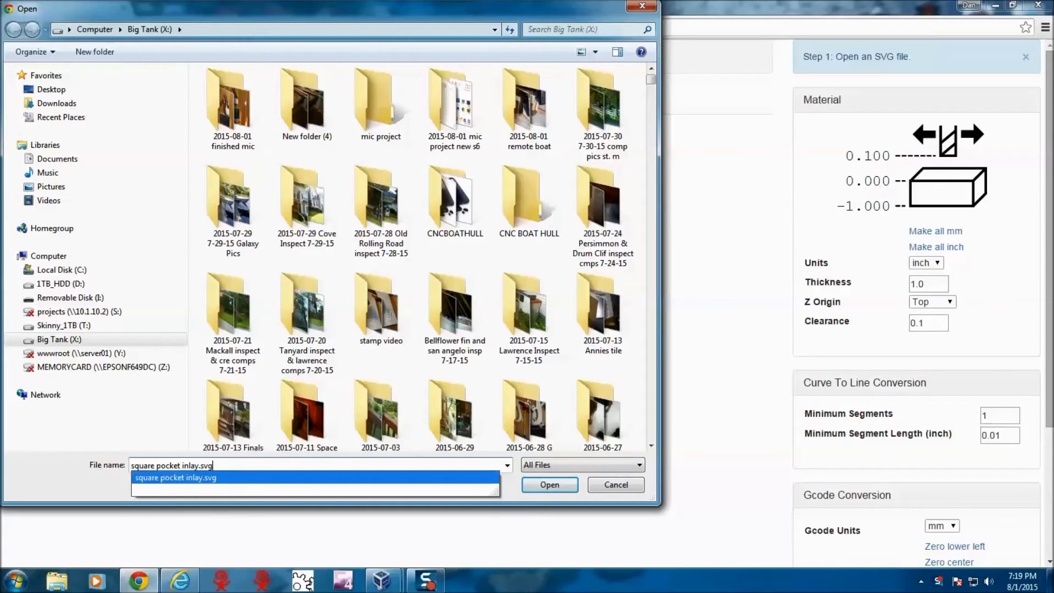
key(Return)
key(Return)
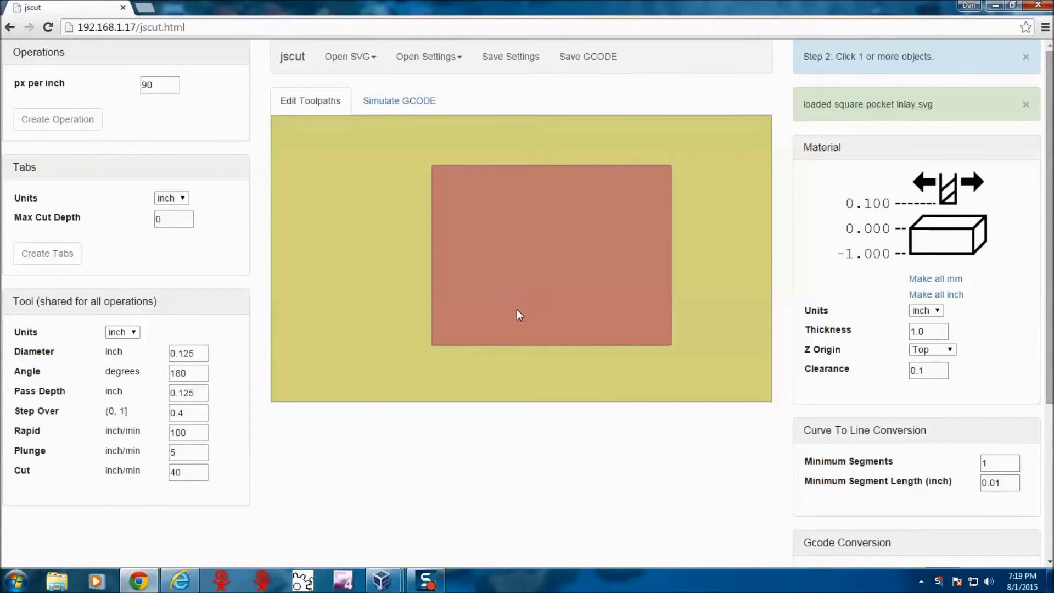
Step: Set cut feed to 60 inch/min and pass depth to 0.0625 inch, then select the inner rectangle
double_click(185, 472)
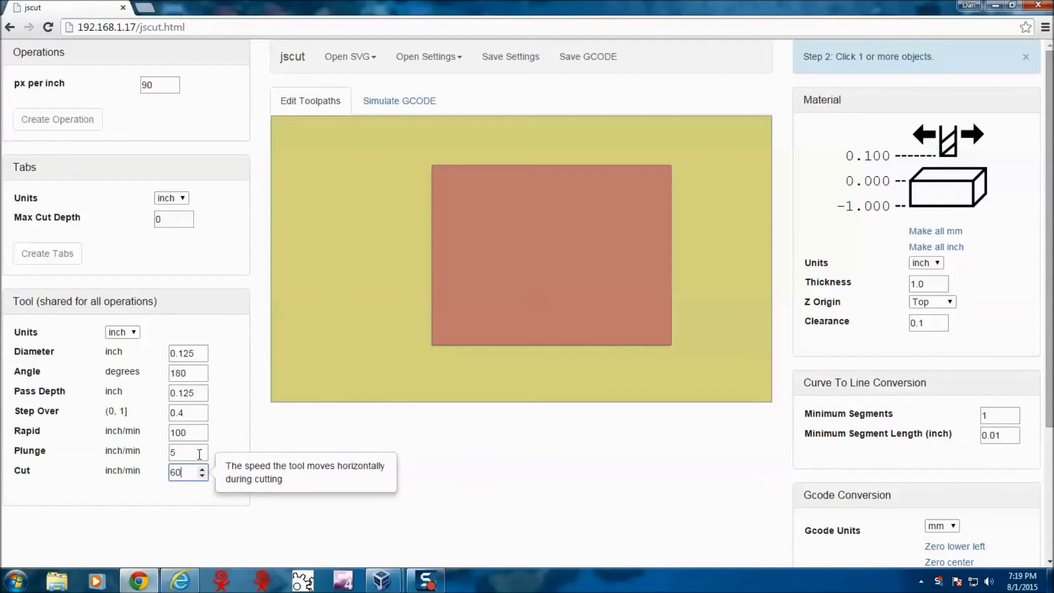
click(197, 393)
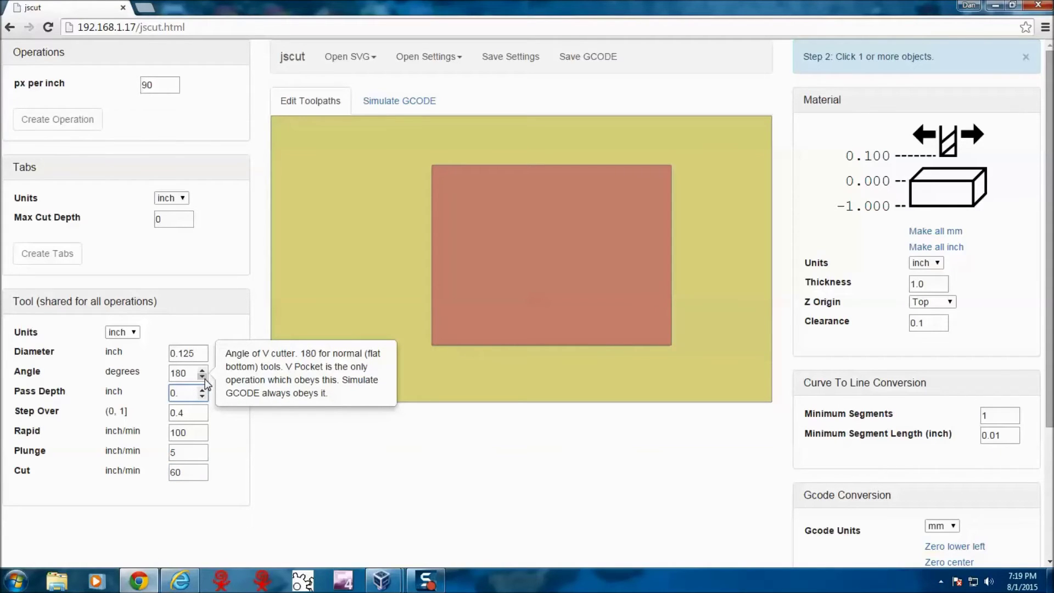
text(0625)
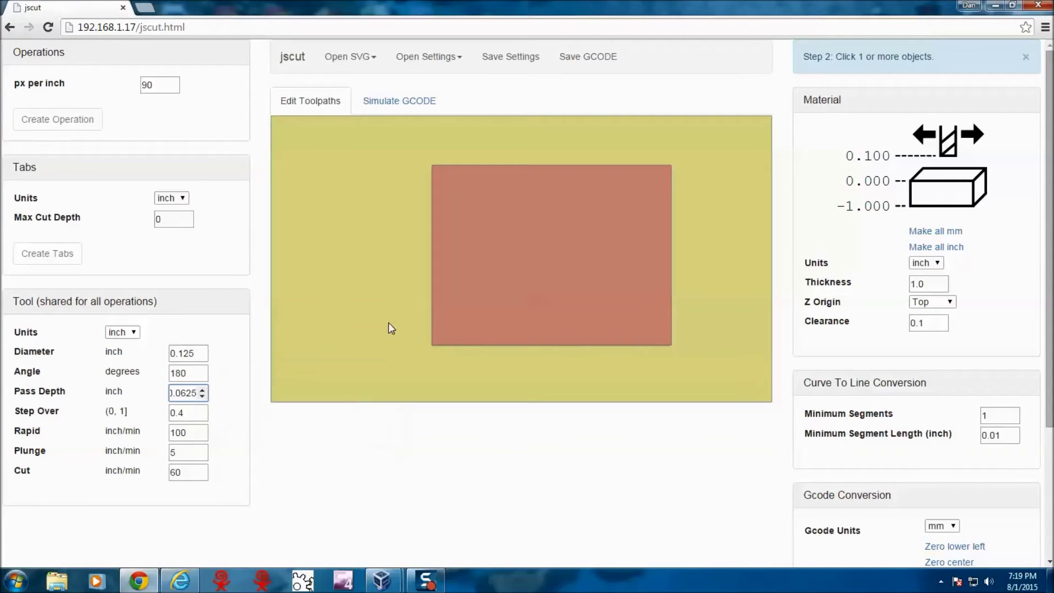
click(462, 307)
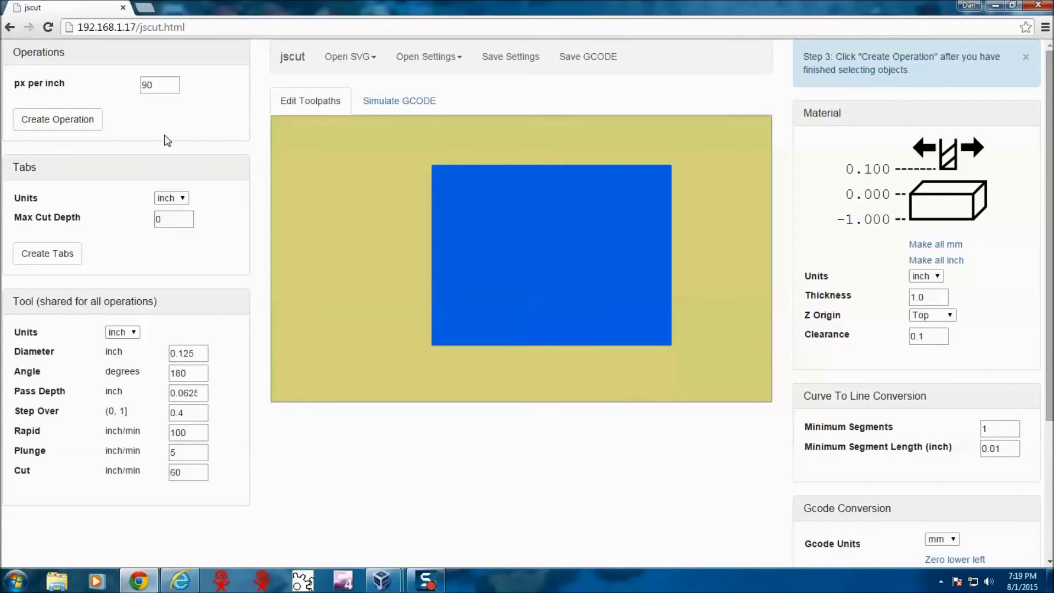
Step: Generate a 0.25 inch Pocket operation on the inner rectangle and preview it in the GCODE simulation
click(77, 120)
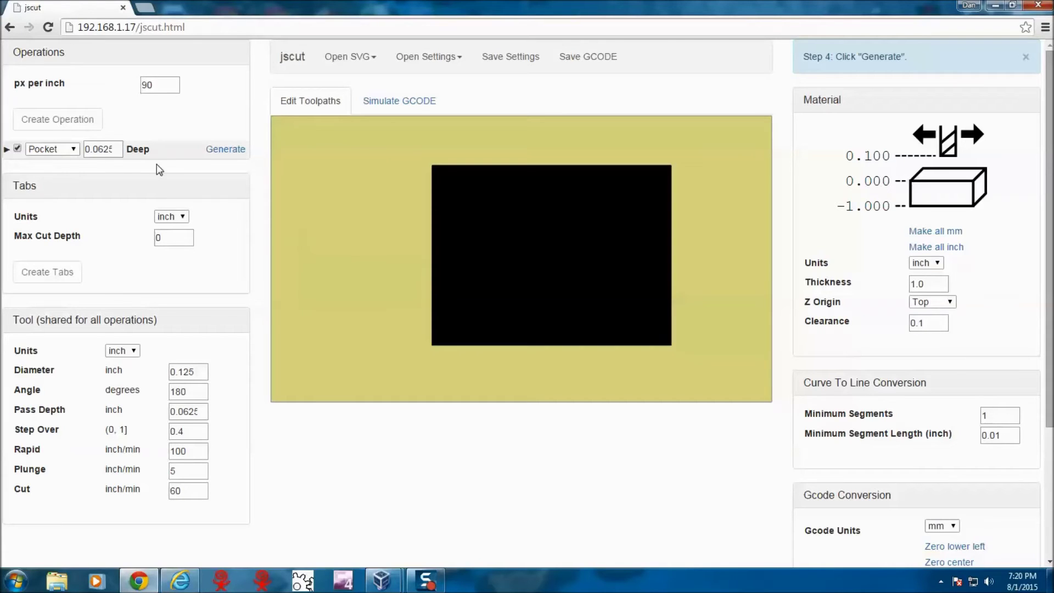
drag(94, 147, 122, 150)
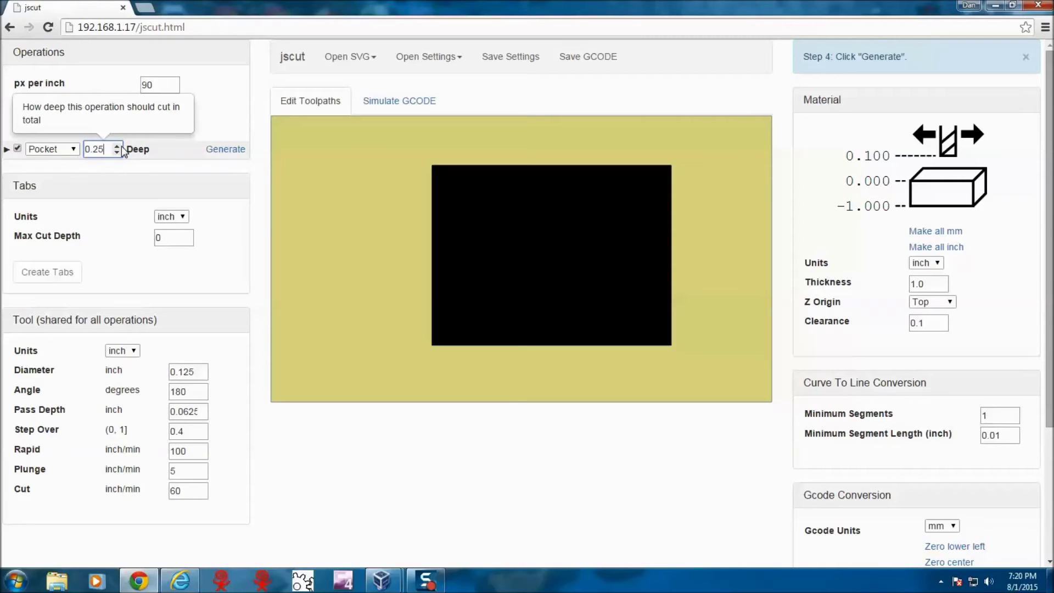
click(218, 152)
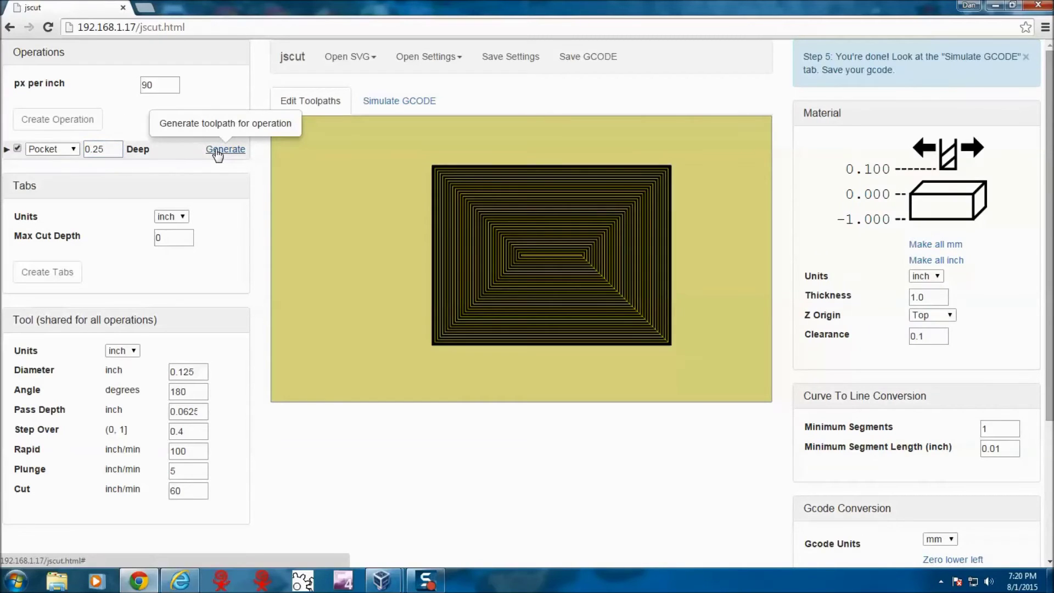
click(394, 104)
drag(429, 279, 458, 255)
Step: Save the G-code as the local file 'square pocket inlay g code'
click(576, 59)
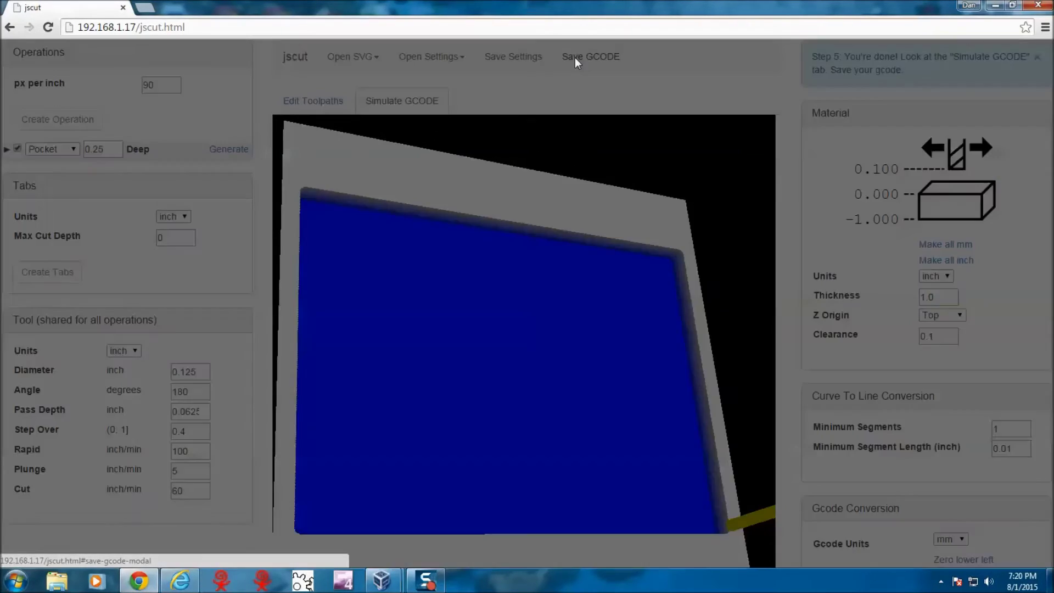
drag(399, 117, 310, 125)
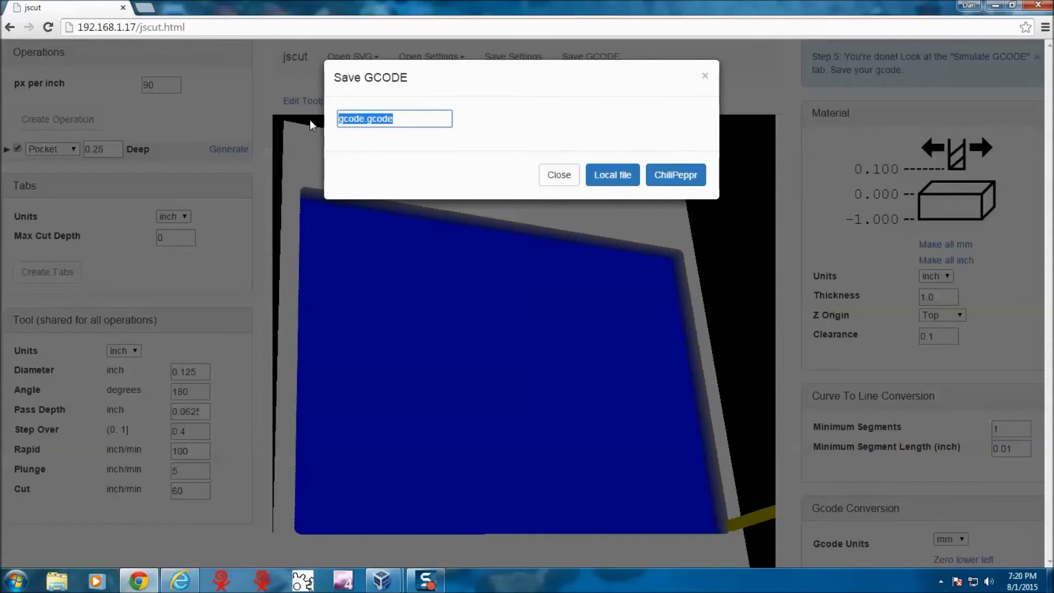
text(square pocket i)
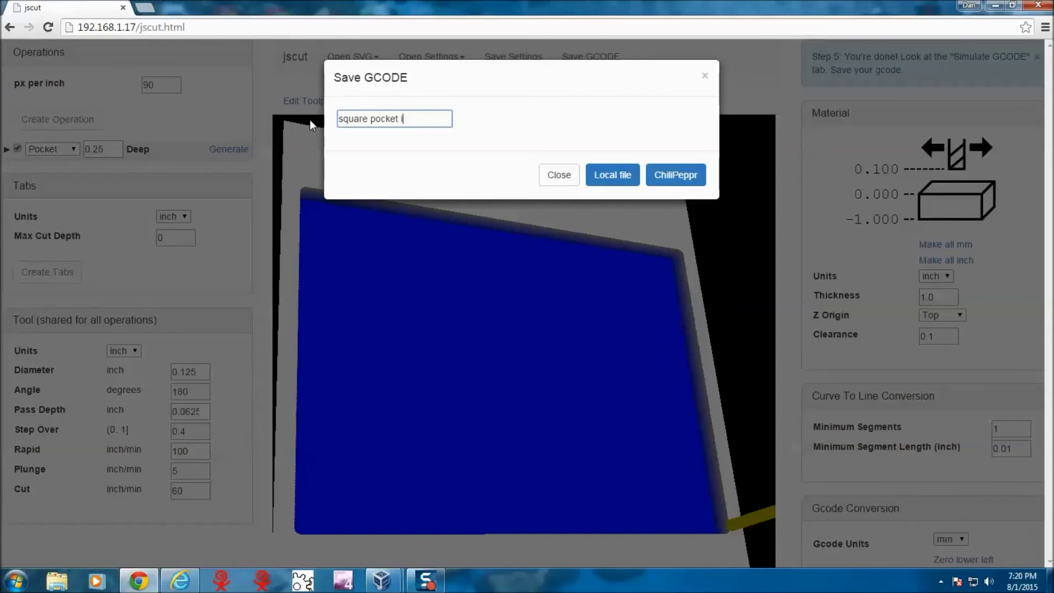
text(nlay g code)
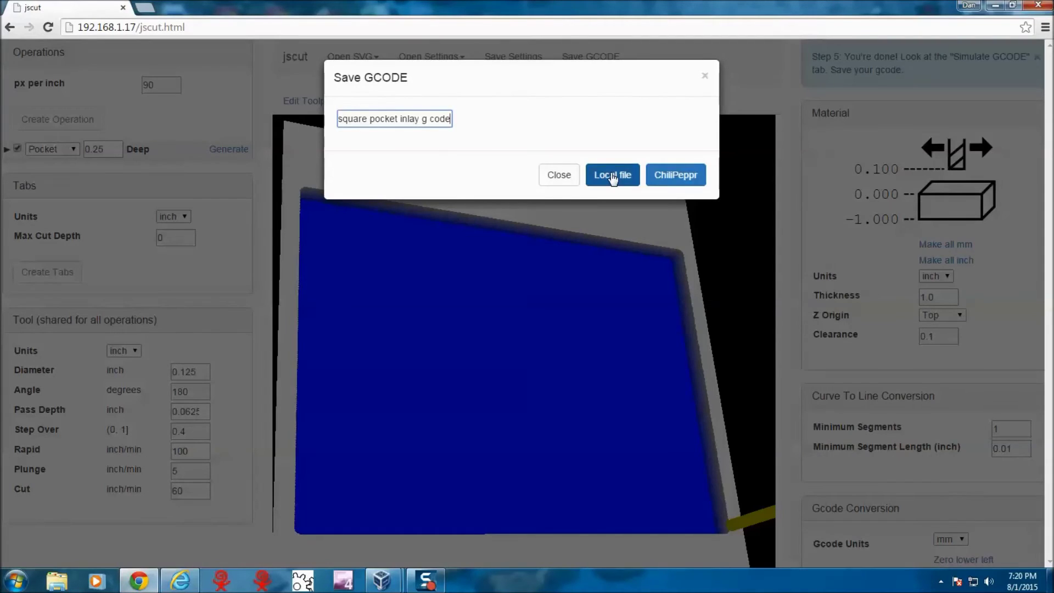
click(614, 176)
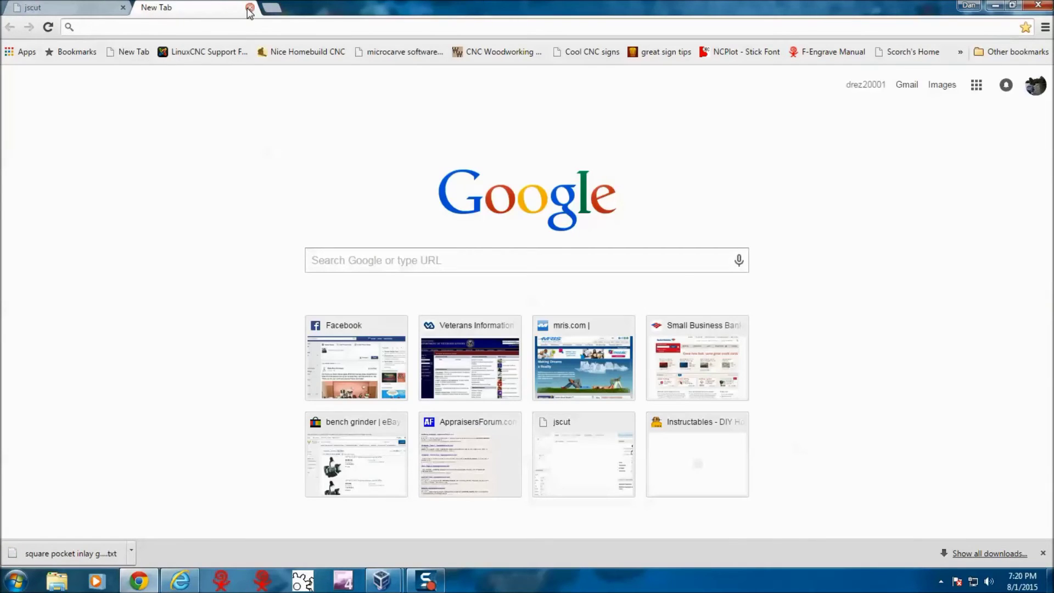
Step: Close the extra tab and launch a fresh JSCut session from the home page
click(250, 7)
click(288, 57)
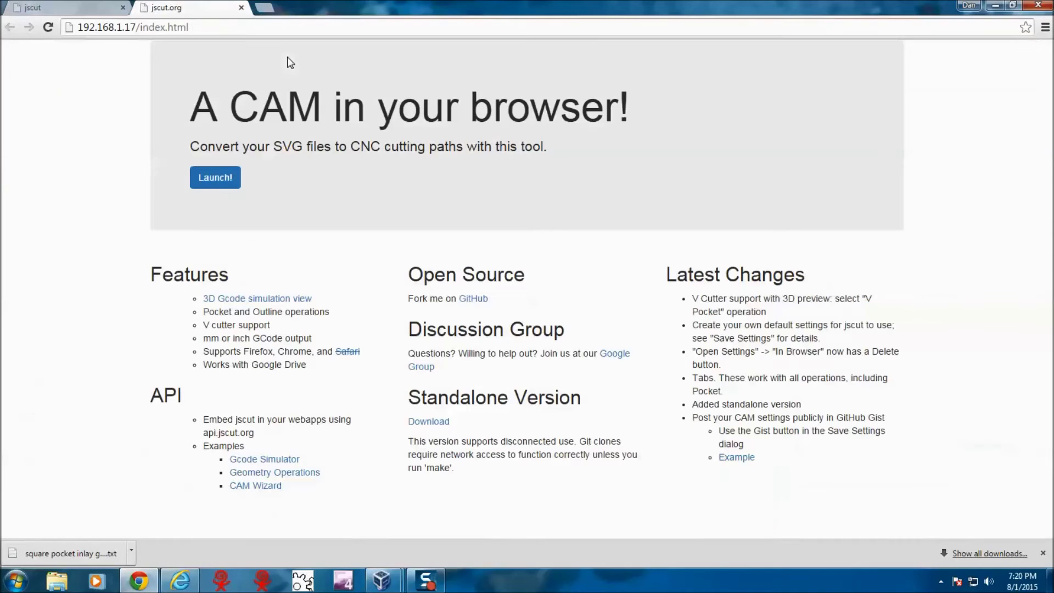
click(226, 178)
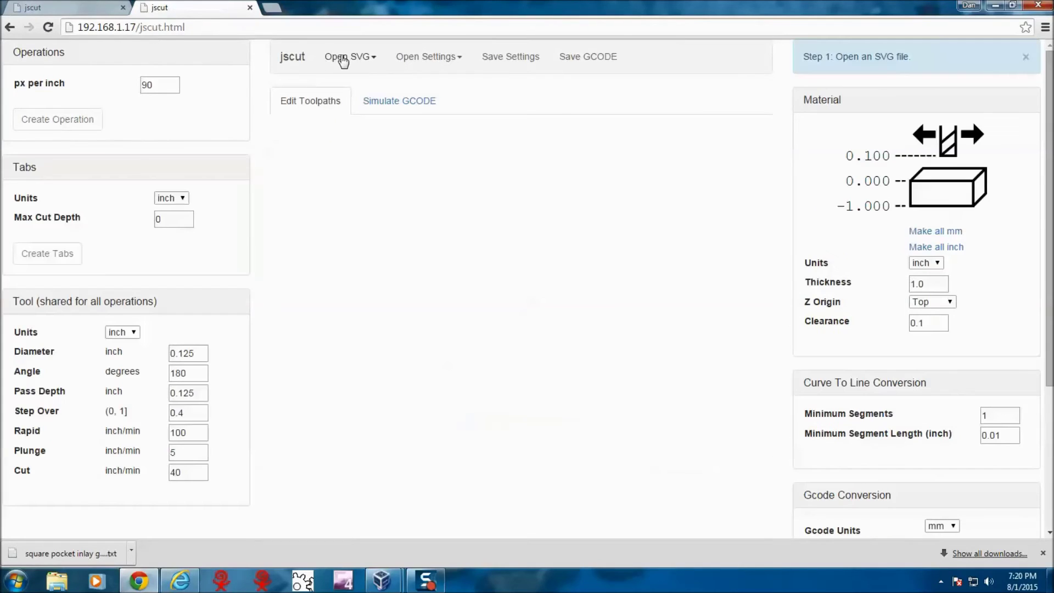
Step: Open the local SVG file square inlay.svg
click(341, 58)
click(341, 87)
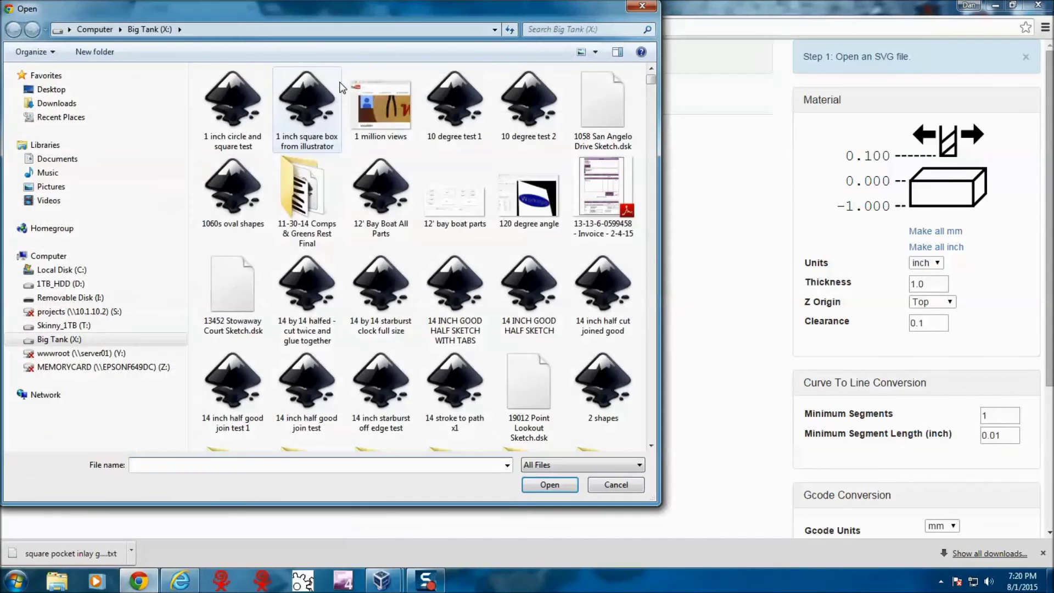
text(square)
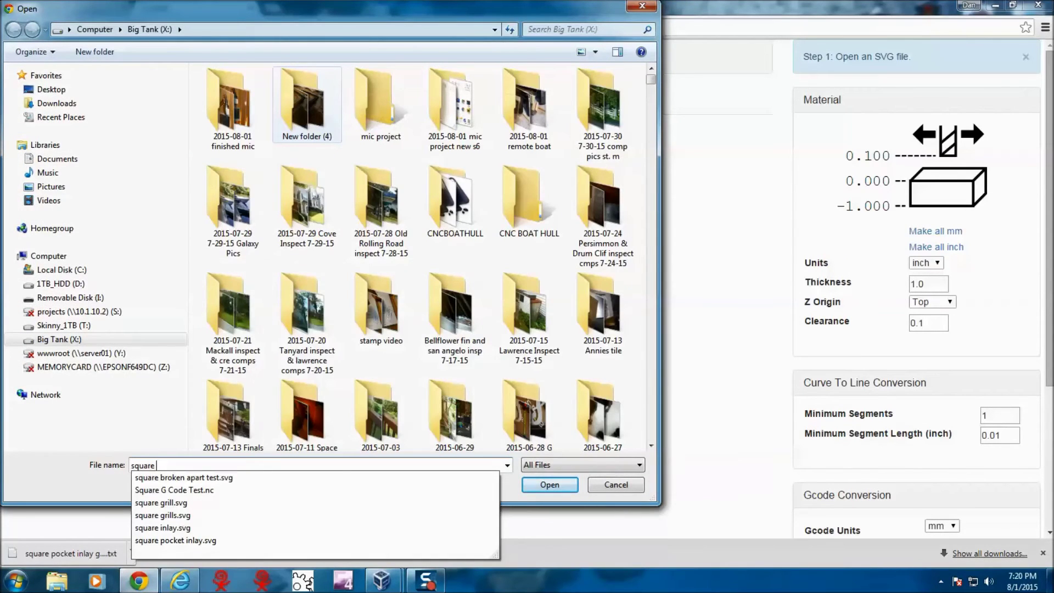
text( p)
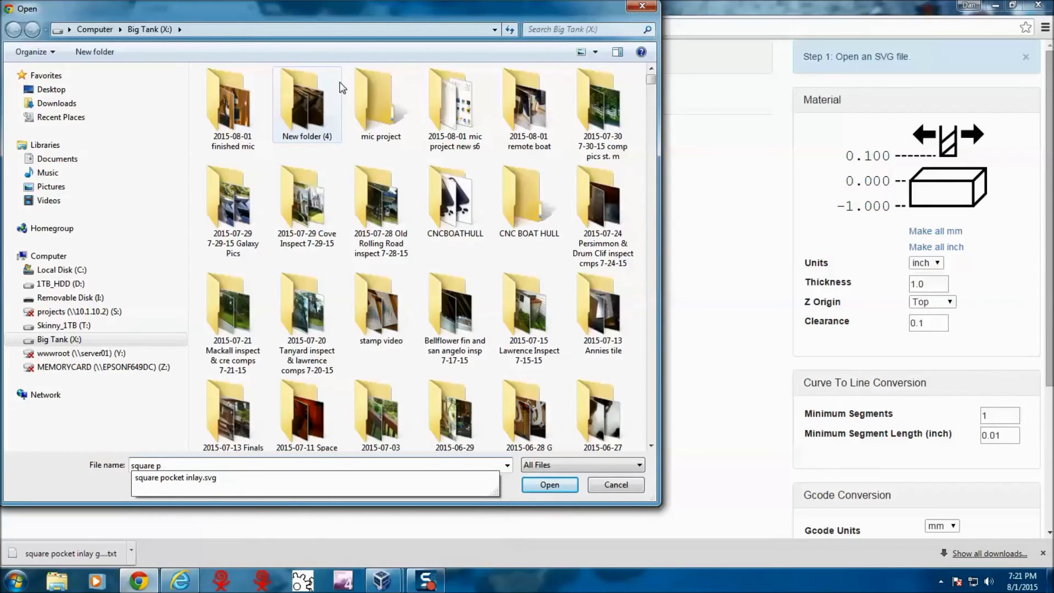
key(BackSpace)
text(in)
key(Down)
key(Return)
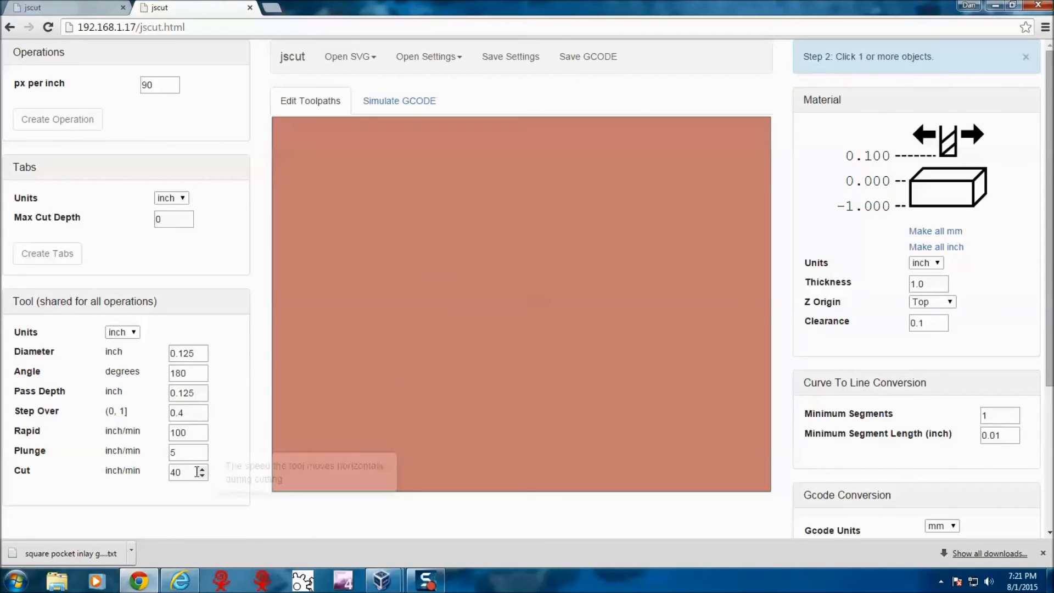
Step: Set the cut feed to 60 and the pass depth to 0.0625
drag(193, 472, 160, 472)
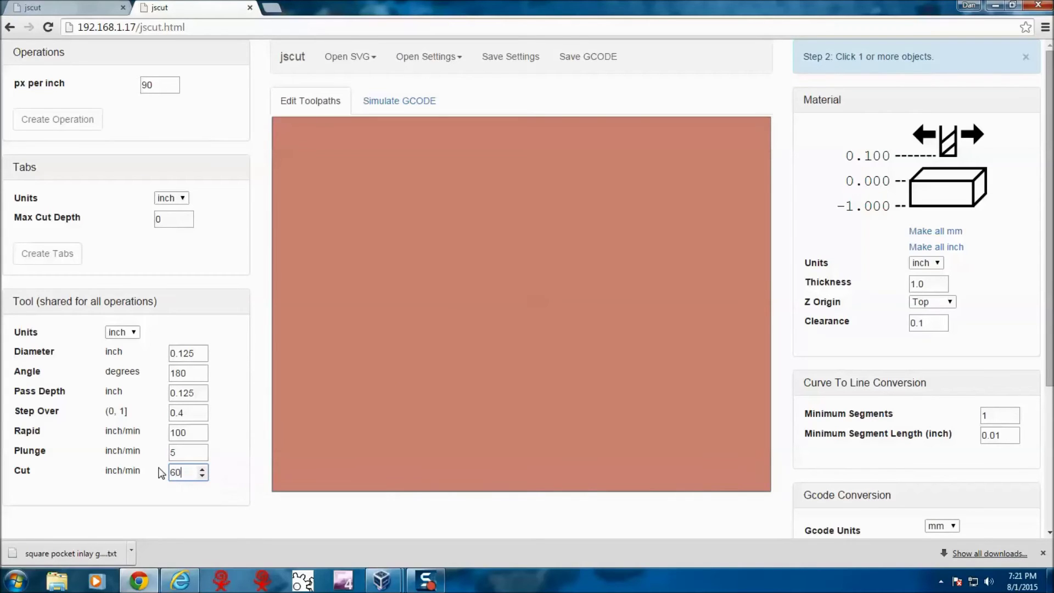
click(192, 393)
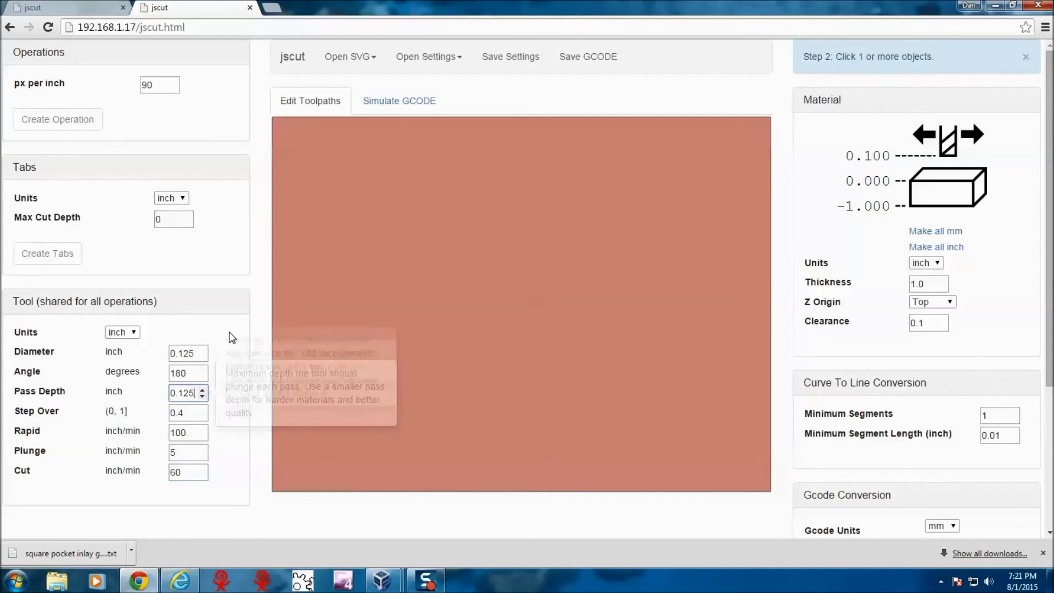
key(BackSpace)
key(BackSpace)
key(BackSpace)
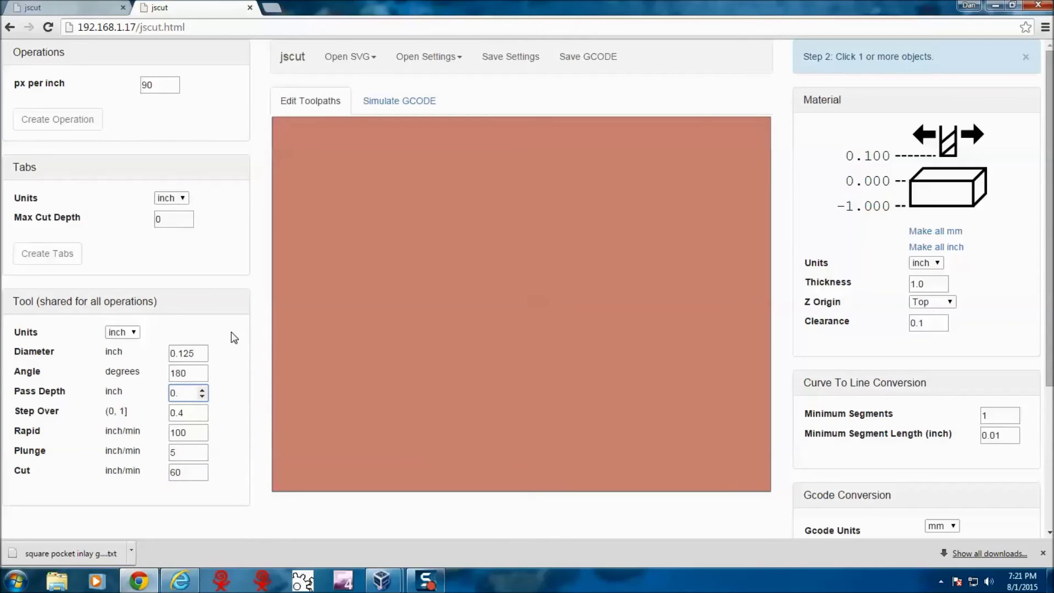
text(0625)
Step: Create a 0.25 inch deep Outside operation on the square and generate its toolpath
click(348, 275)
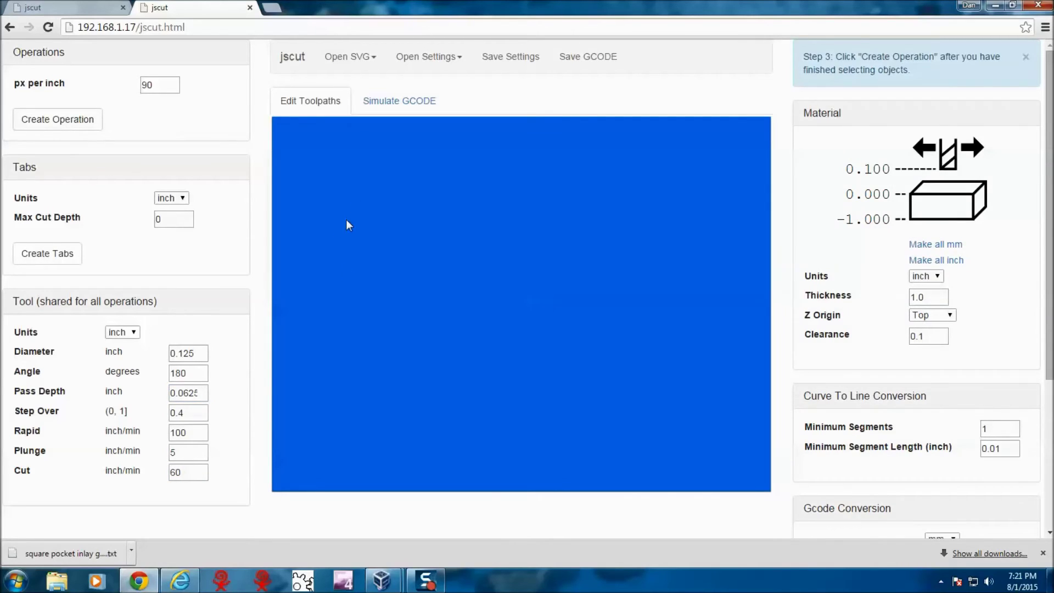
click(76, 124)
click(73, 150)
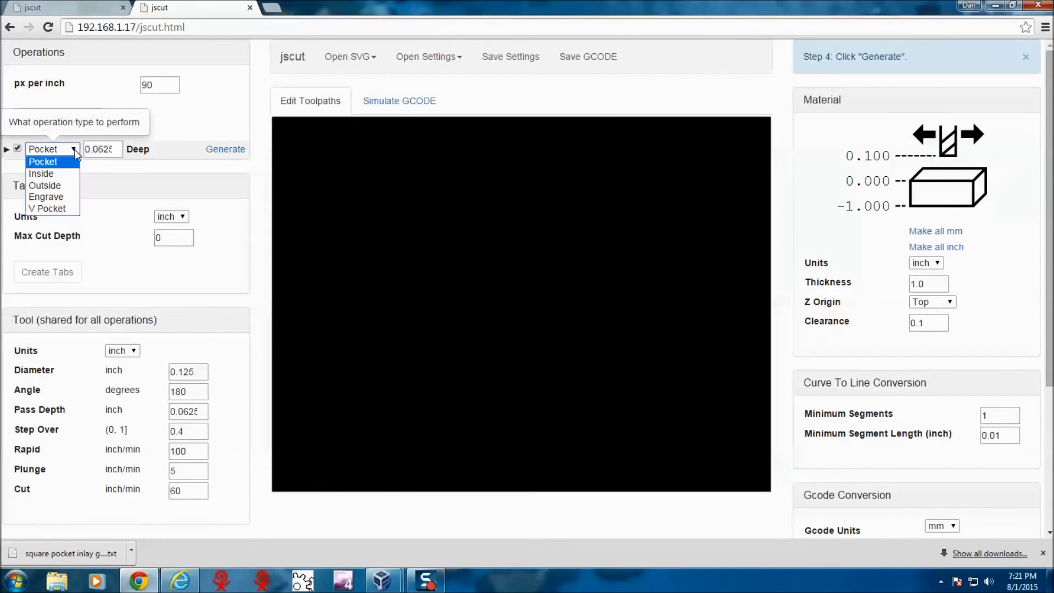
click(54, 186)
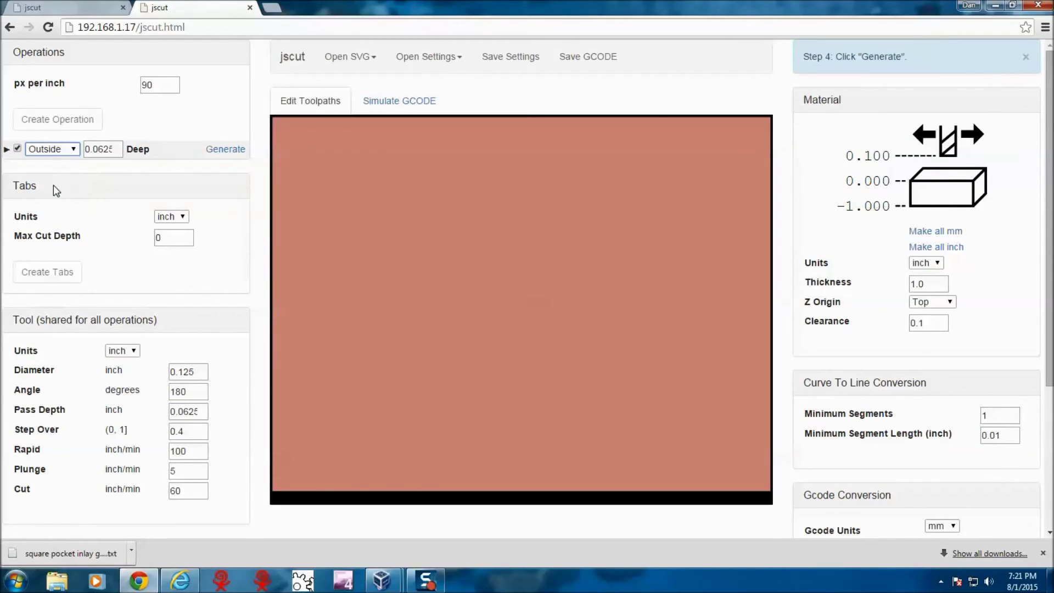
drag(92, 148, 123, 148)
text(2)
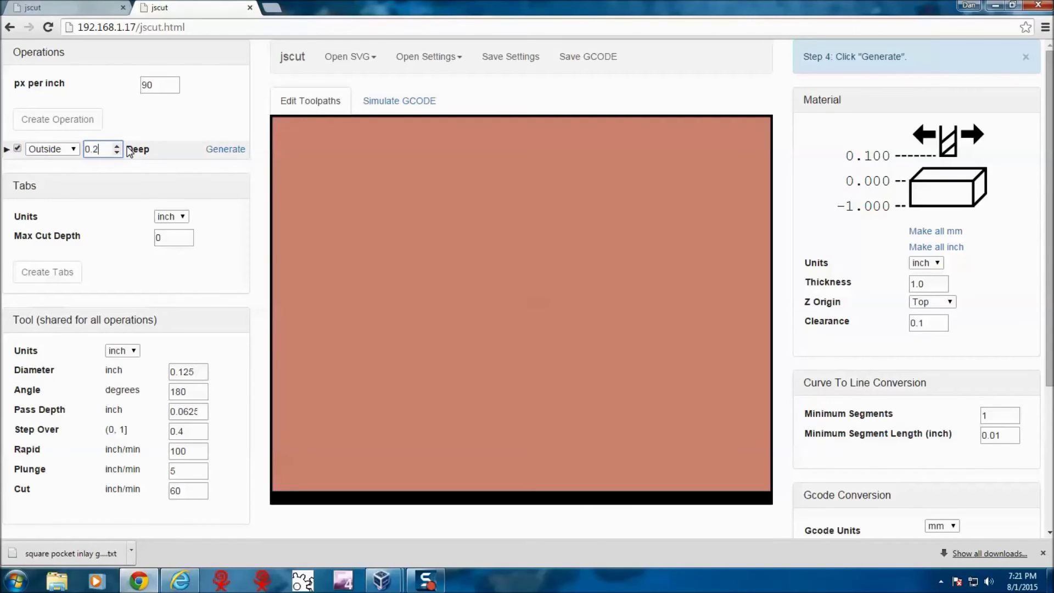
text(5)
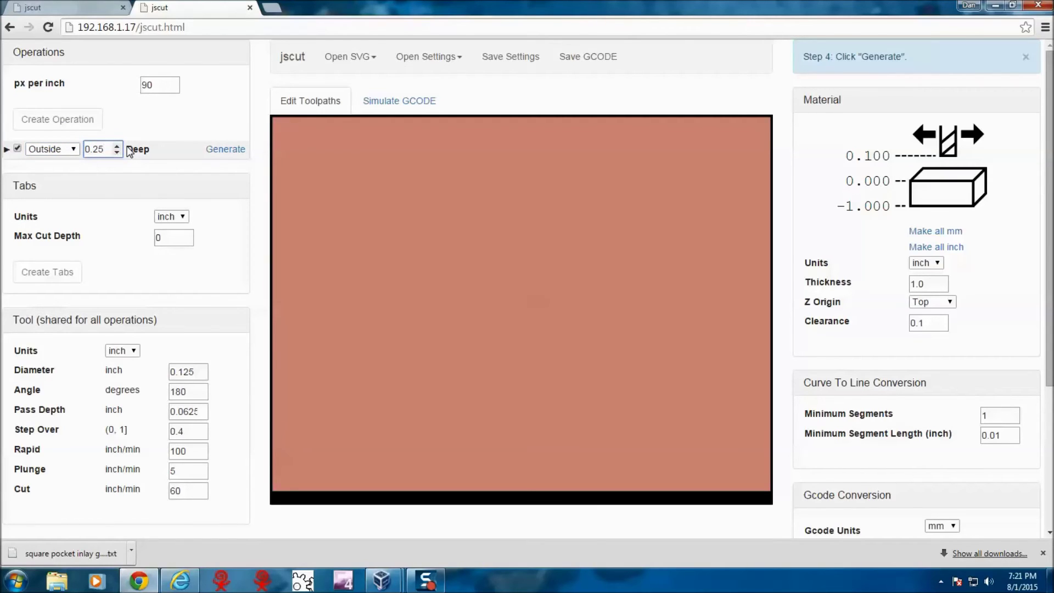
click(224, 151)
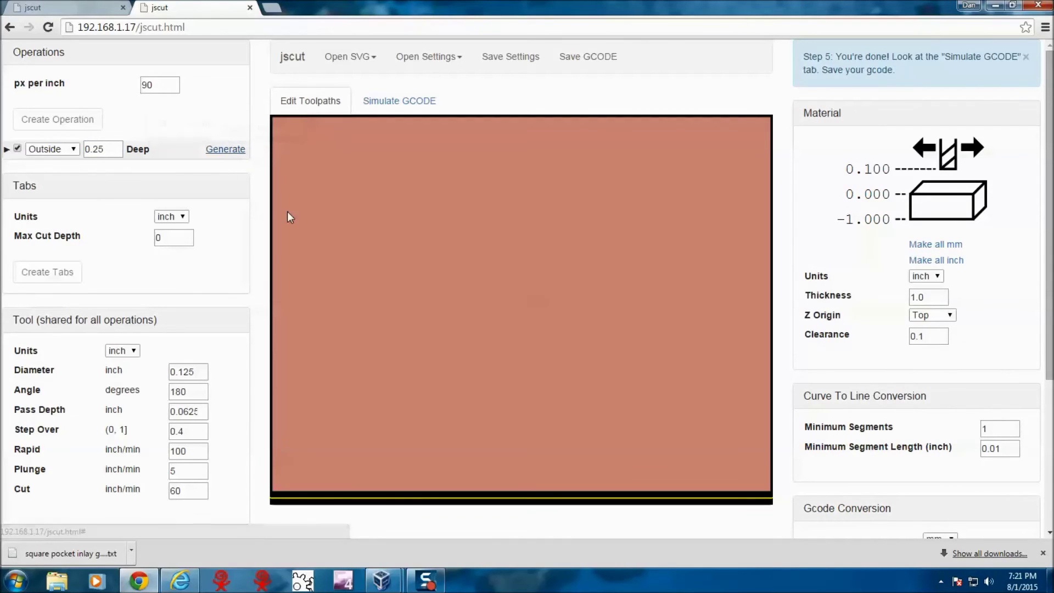
Step: Preview the outside-cut toolpath in the GCODE simulation, tilting the part into perspective
click(380, 108)
drag(428, 293, 461, 244)
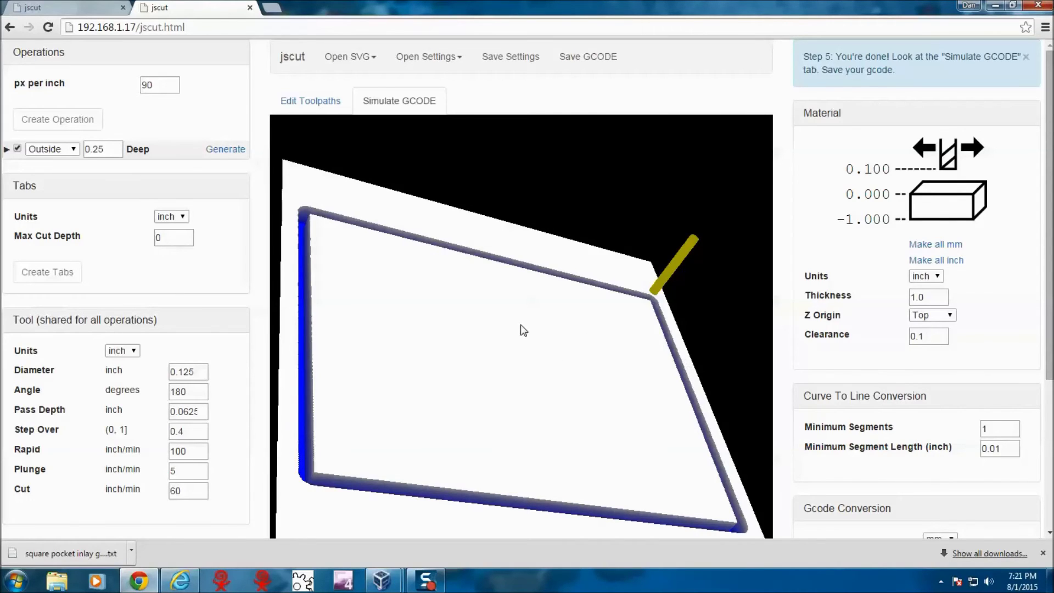
mouse_move(523, 329)
mouse_down()
mouse_move(501, 353)
mouse_move(602, 322)
mouse_move(546, 329)
mouse_move(527, 347)
mouse_up()
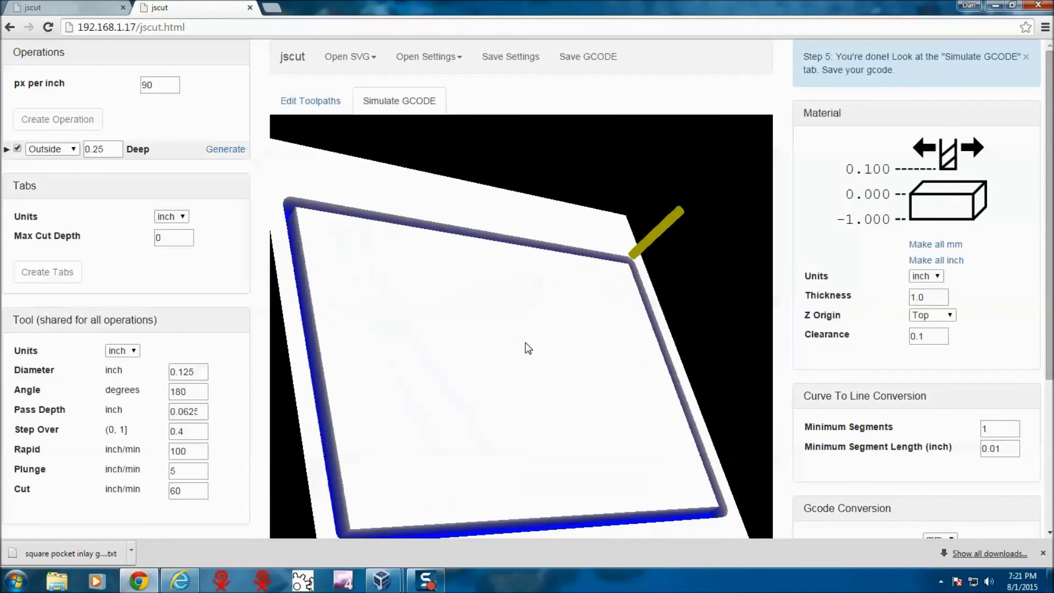
Step: Save the outside-cut G-code as the local file 'square inlay'
click(574, 57)
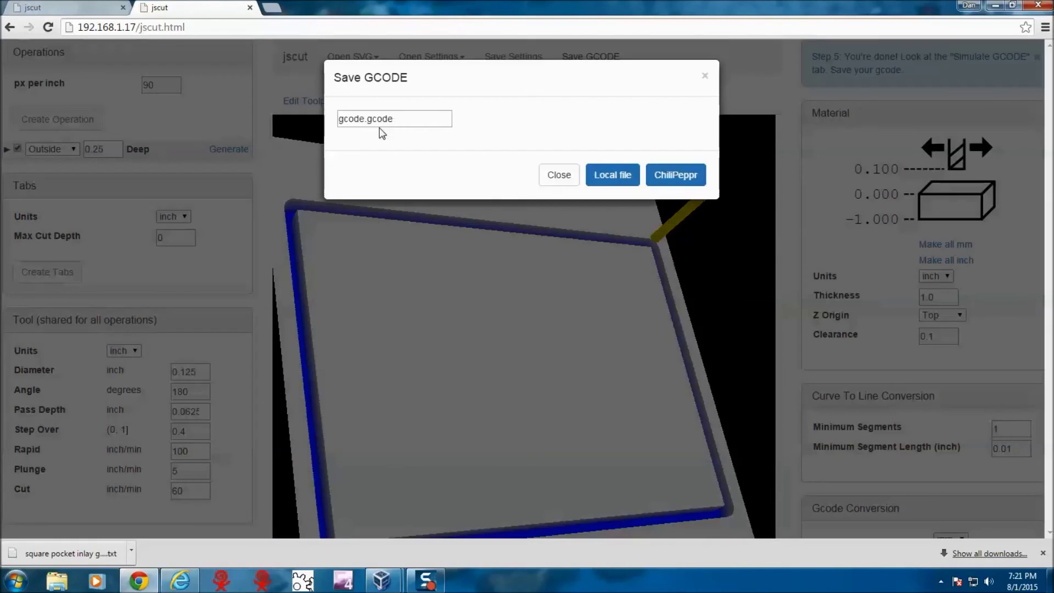
drag(402, 119, 316, 127)
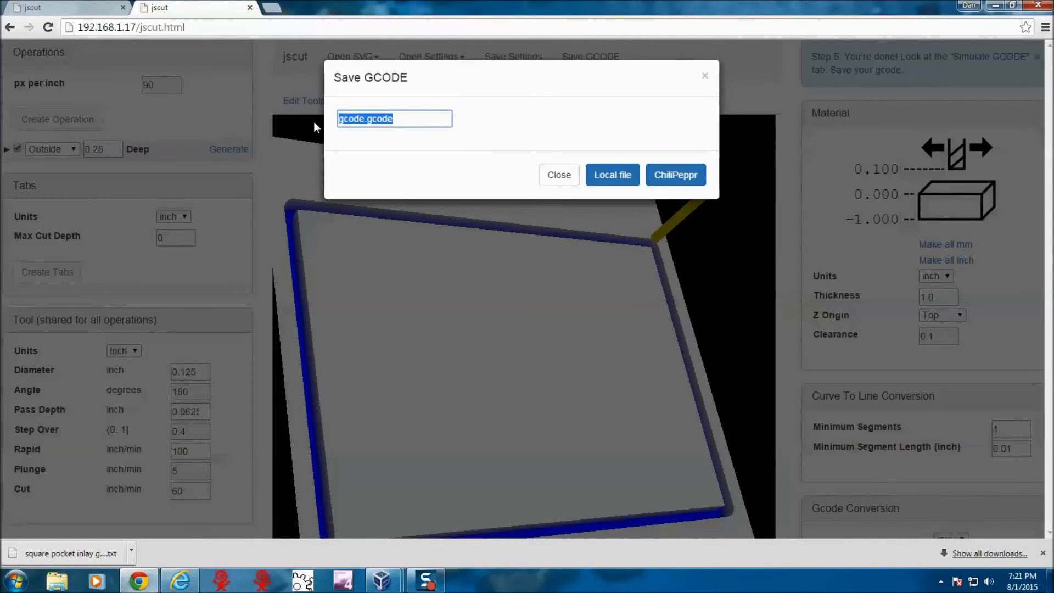
text(square inlay)
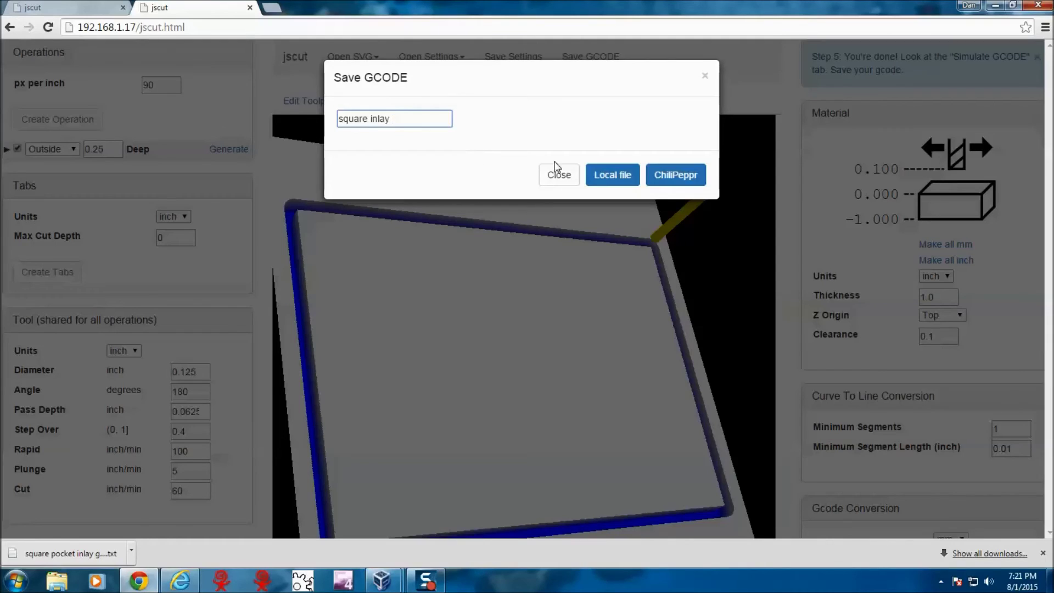
click(603, 174)
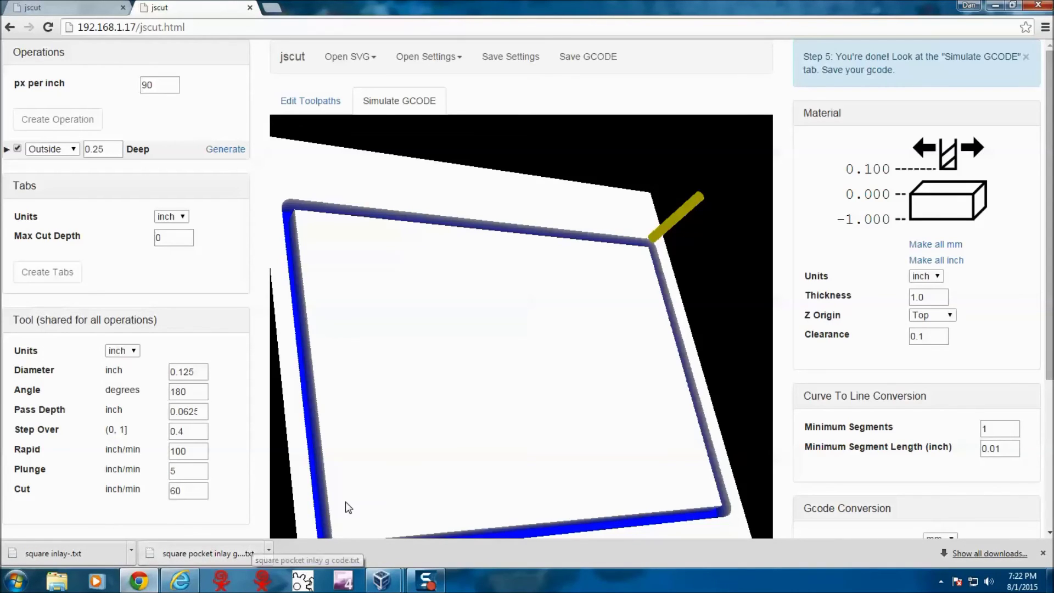
drag(536, 386, 513, 395)
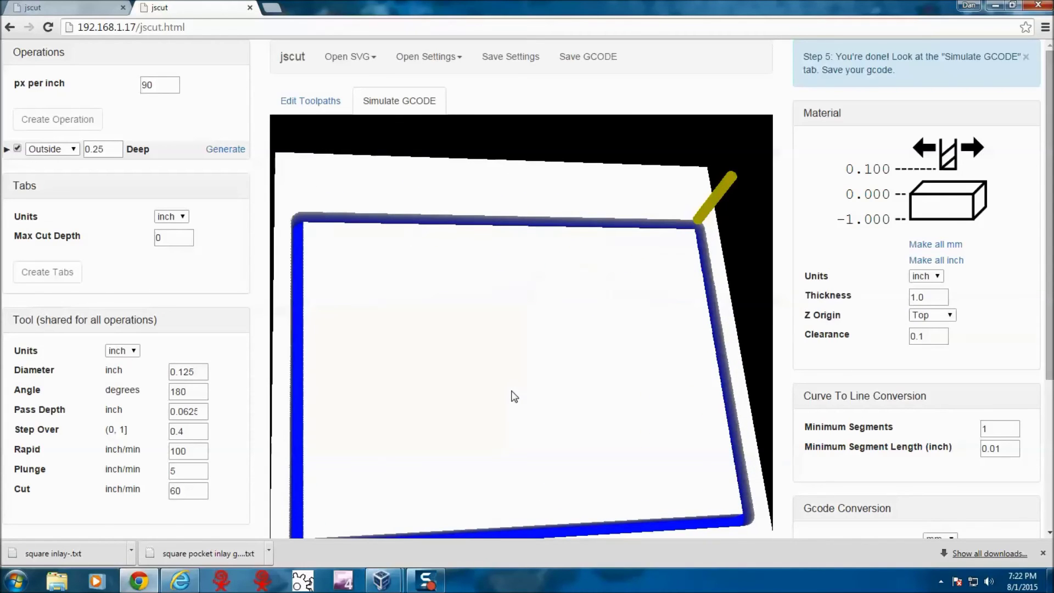